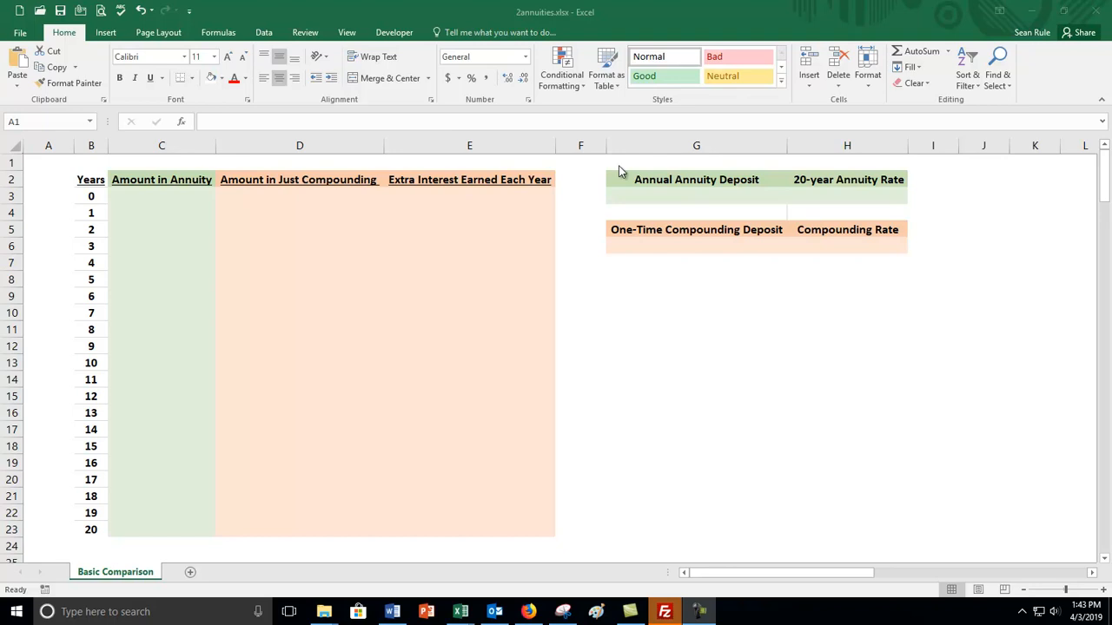
left_click(87, 179)
left_click_drag(87, 198, 89, 529)
left_click(171, 276)
left_click(174, 198)
left_click_drag(180, 218, 452, 500)
left_click(390, 402)
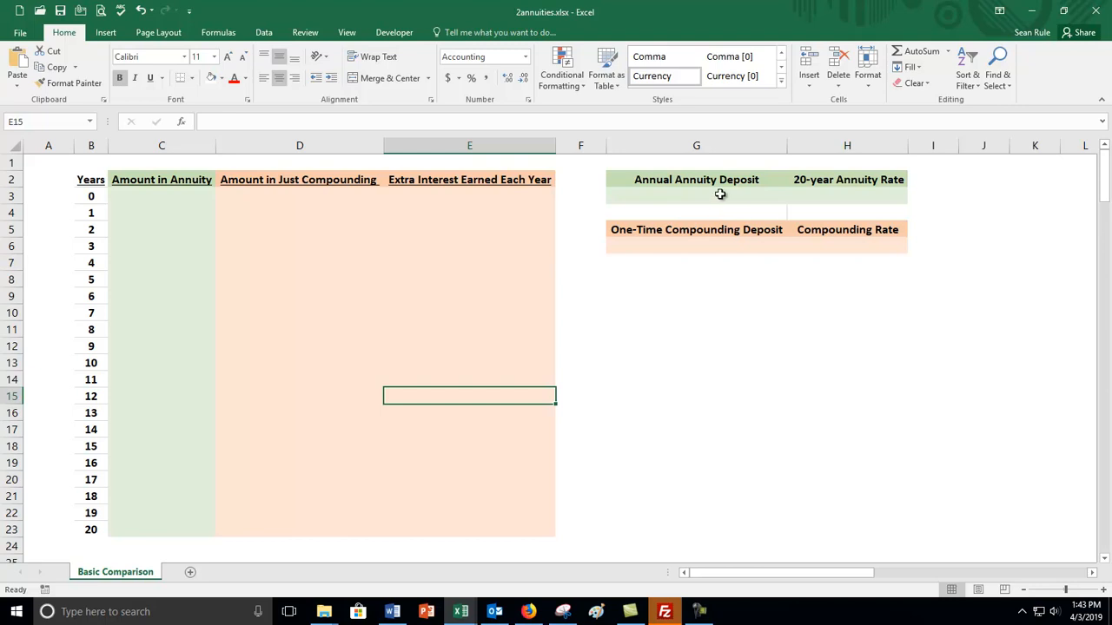
Enter an annual annuity deposit of 500 in G3 and a 20-year annuity rate of 6% in H3.
left_click(721, 195)
type("500")
key("Return")
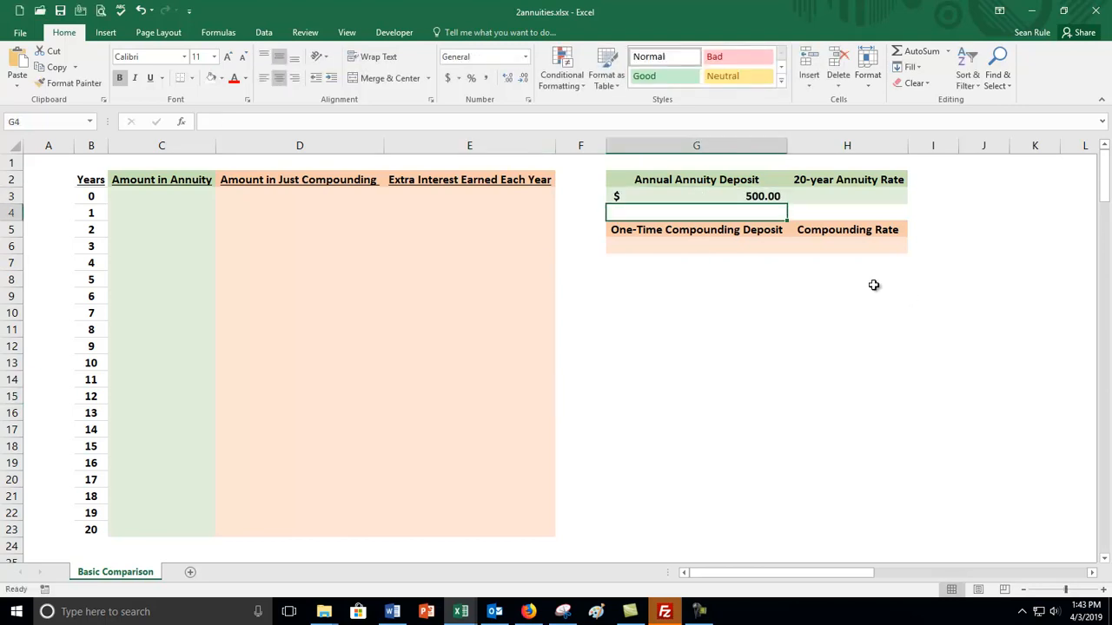
left_click(689, 197)
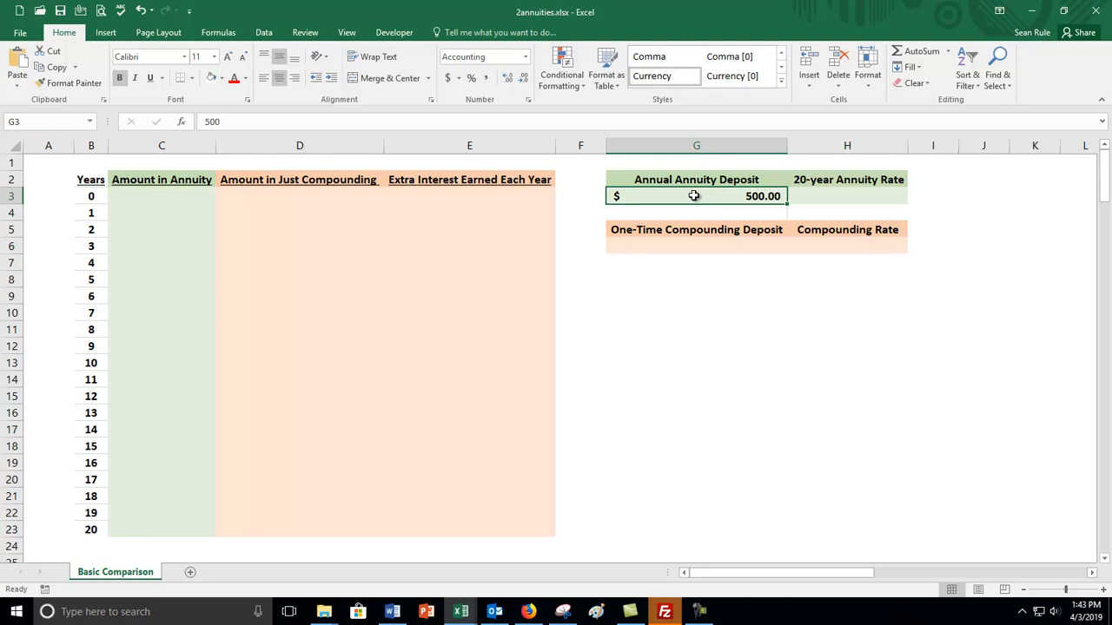
left_click(822, 263)
left_click(827, 195)
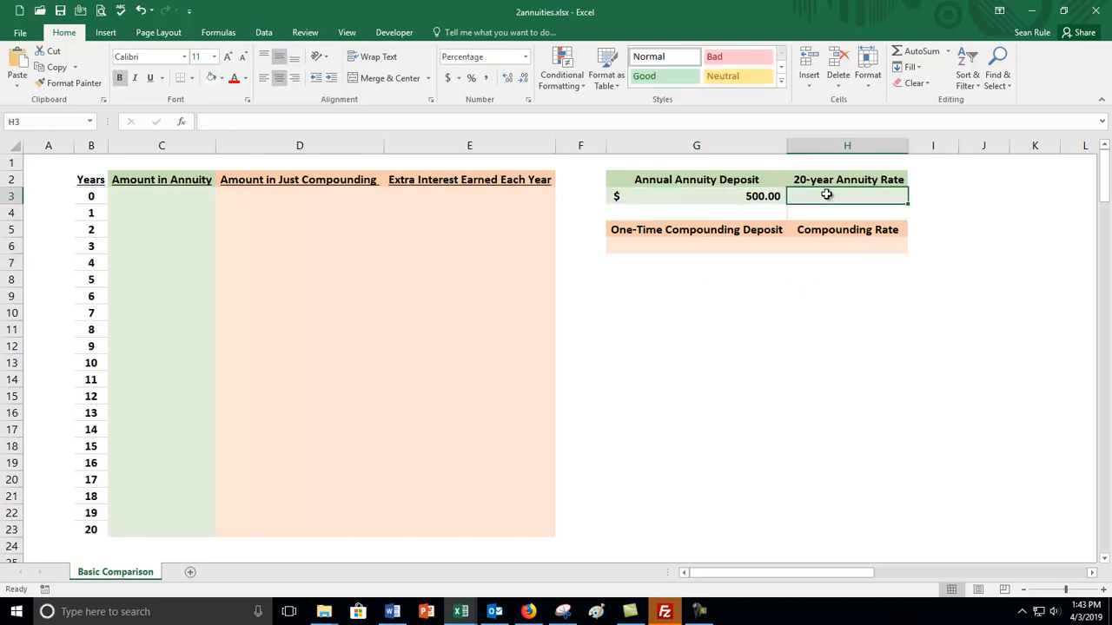
type("6")
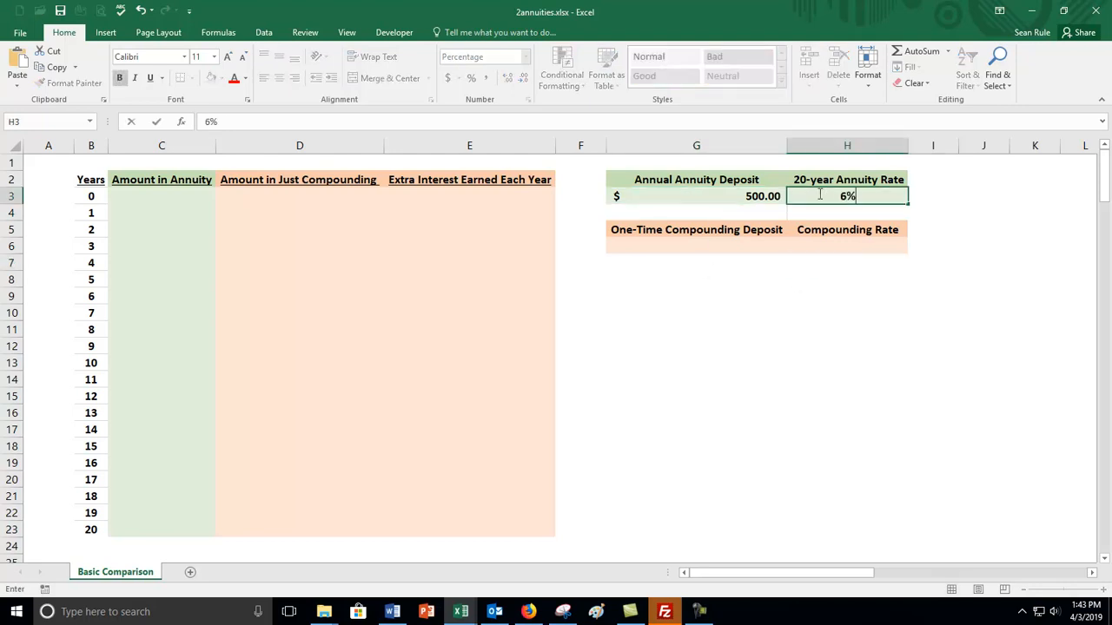
key("Return")
left_click(818, 198)
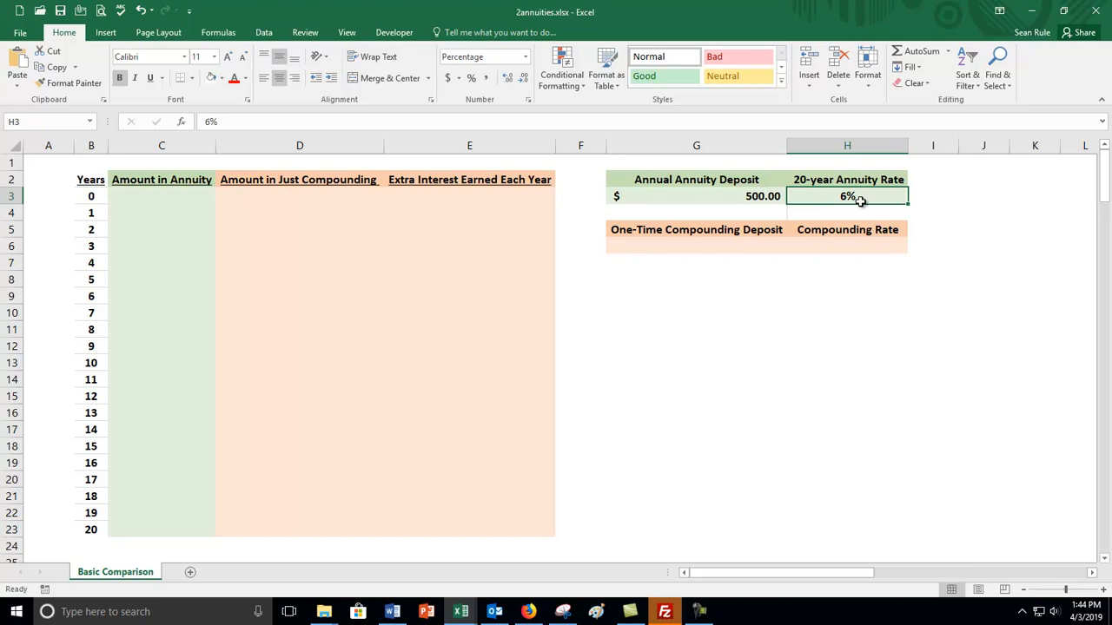
Examine the annuity deposit and rate inputs and the year 0 row of the Amount in Annuity column.
left_click_drag(697, 197, 850, 197)
left_click(817, 195)
left_click_drag(766, 195, 785, 192)
left_click(160, 144)
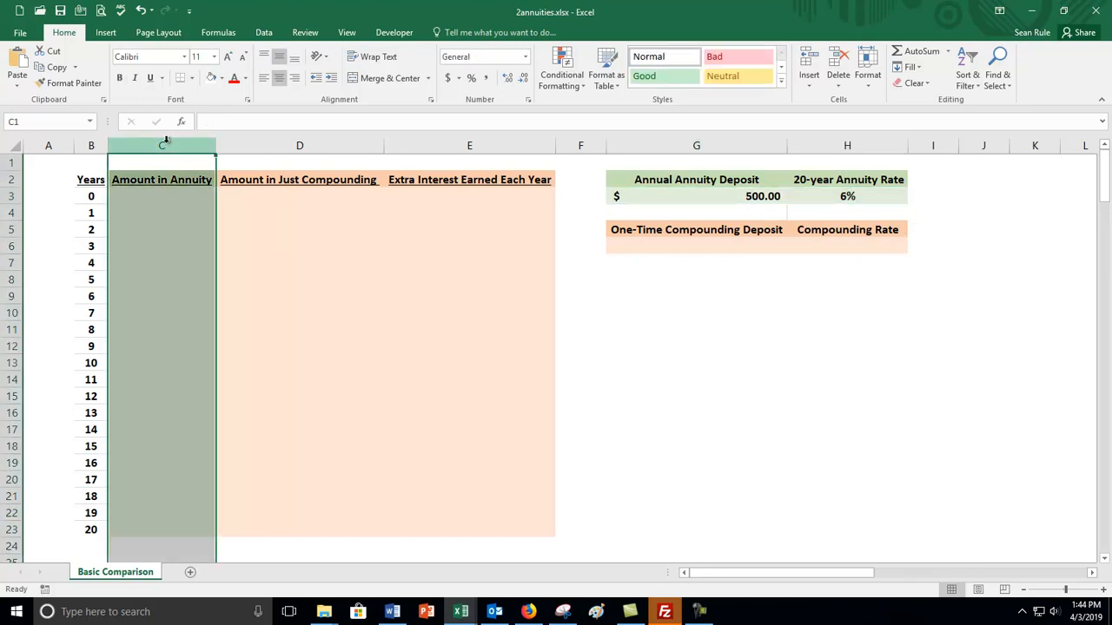
left_click(150, 196)
left_click(90, 196)
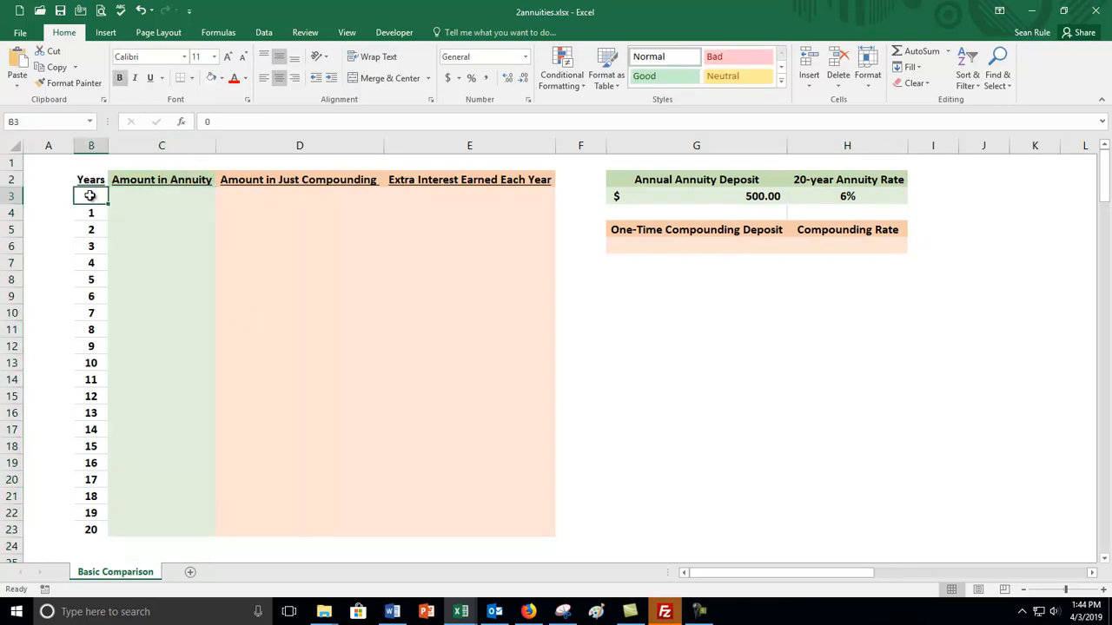
left_click(146, 198)
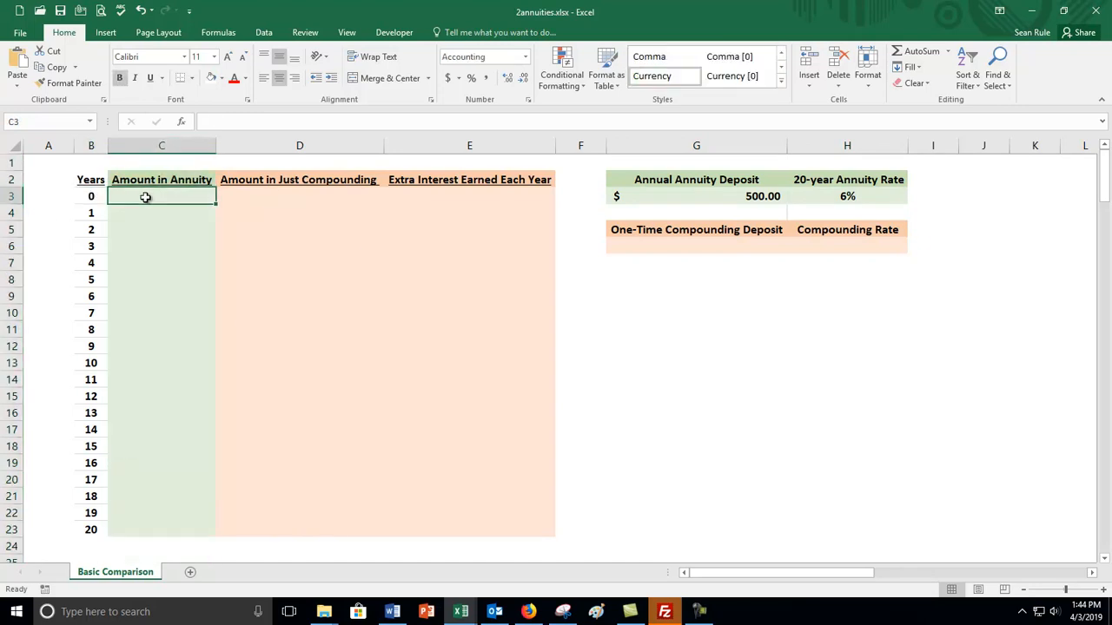
left_click(733, 196)
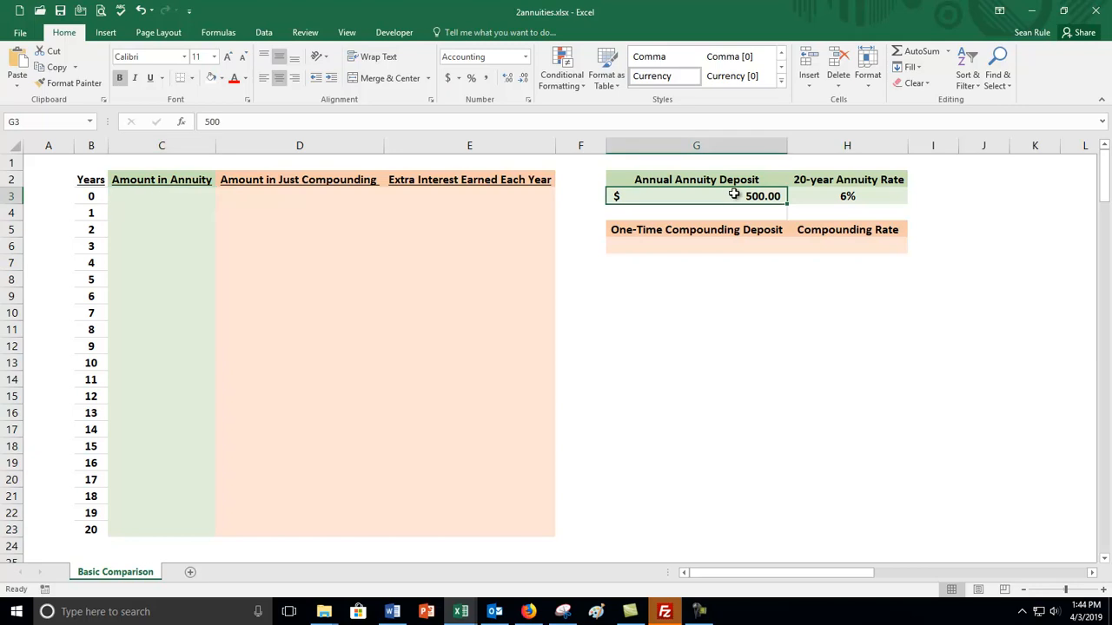
left_click(139, 193)
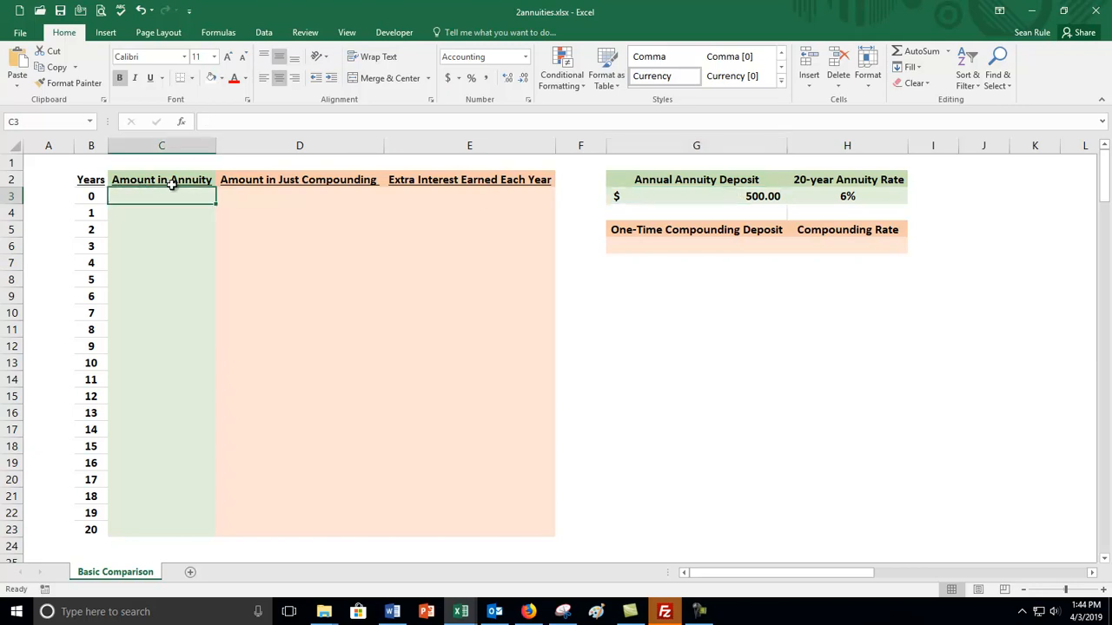
type("500")
key("Return")
key("Up")
key("Delete")
Link the year 0 annuity amount in C3 to the annual annuity deposit with the formula =G3.
type("=")
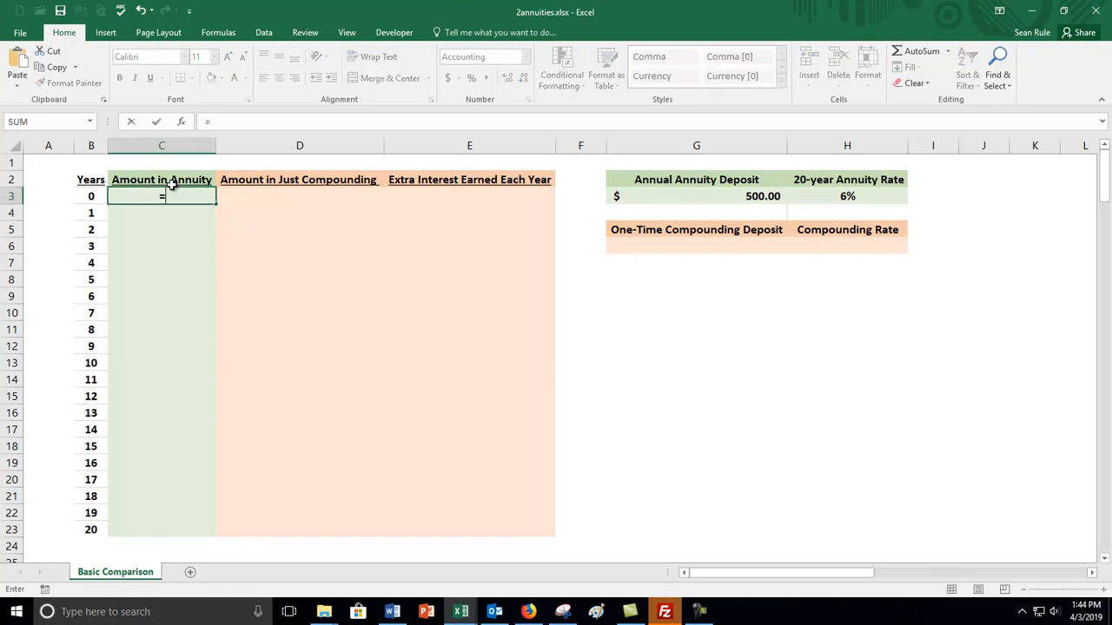
left_click(732, 191)
key("Return")
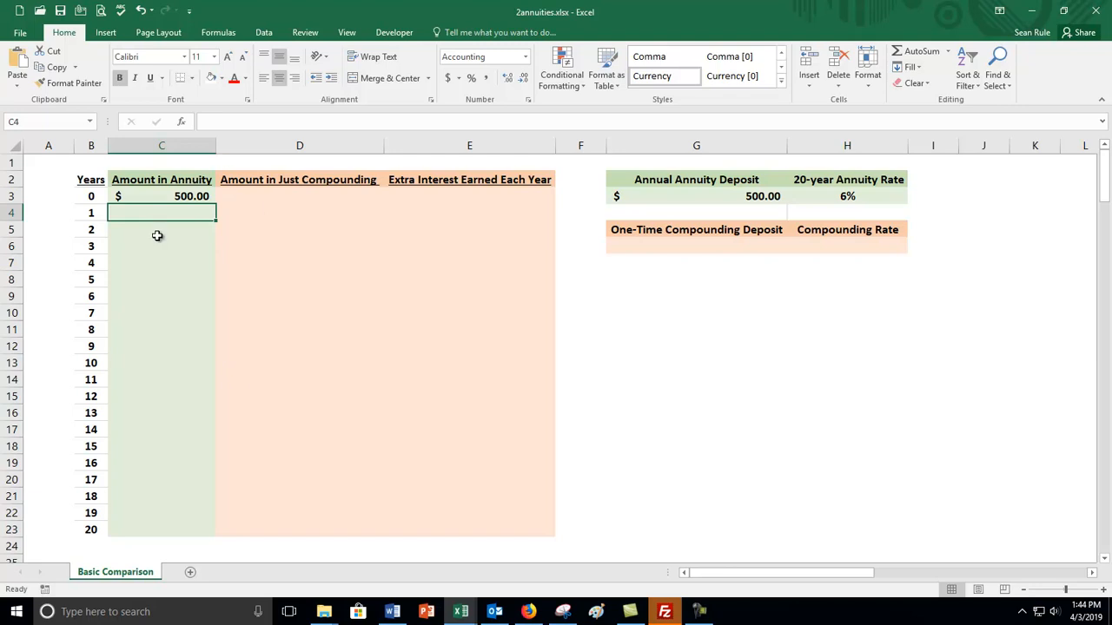
left_click(163, 198)
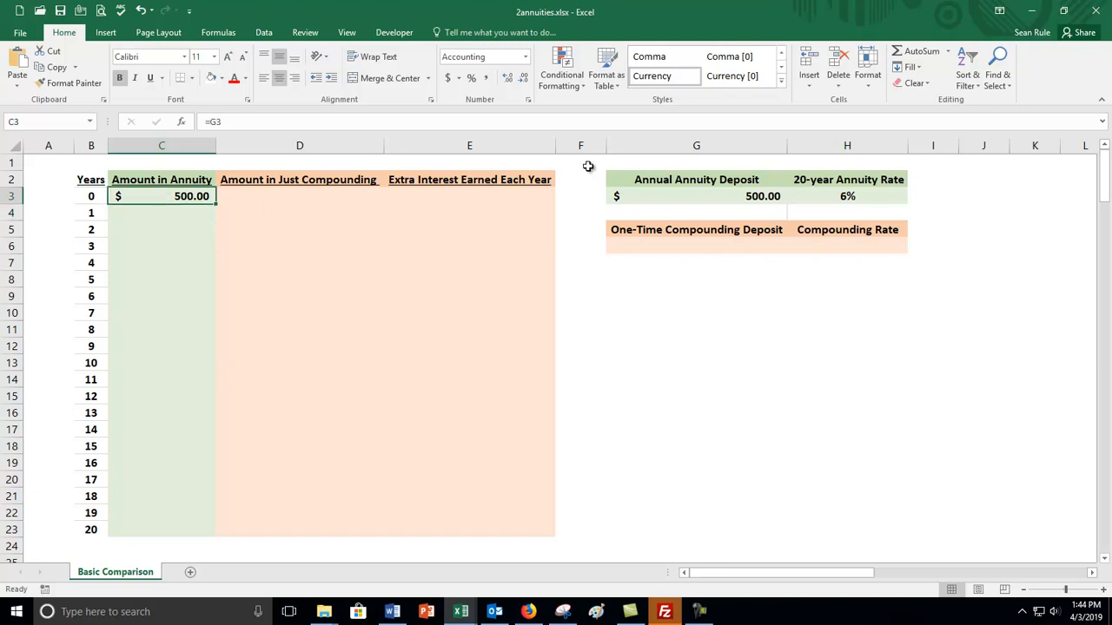
Test the linked year 0 amount by changing the annual annuity deposit to 600, and restore the deposit to 500.
left_click(200, 251)
left_click(687, 192)
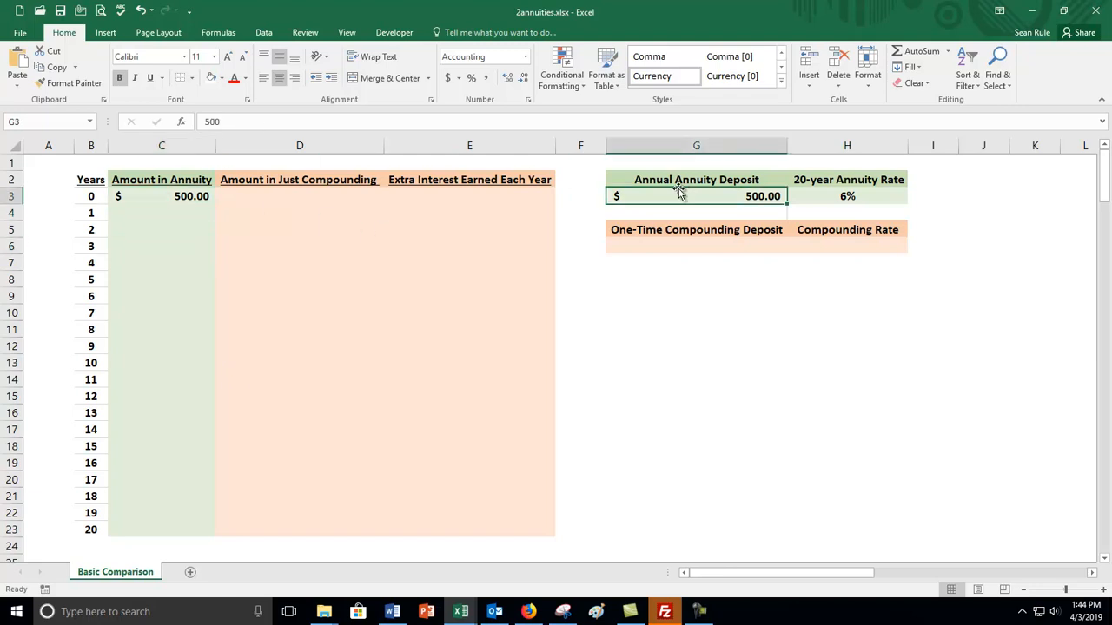
type("600")
key("Return")
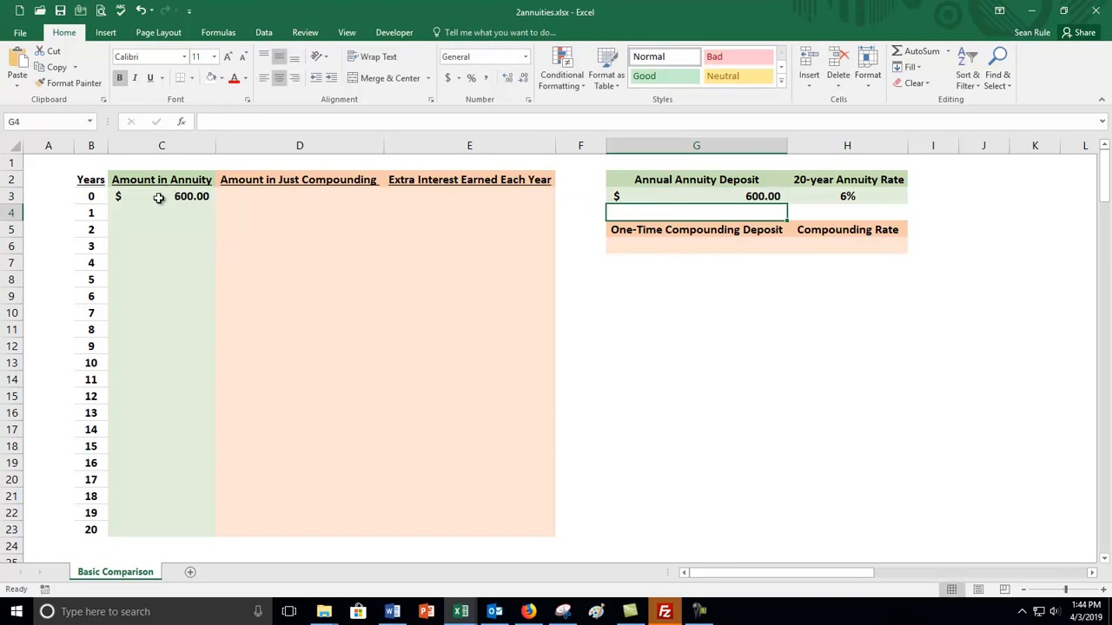
left_click(650, 191)
type("500")
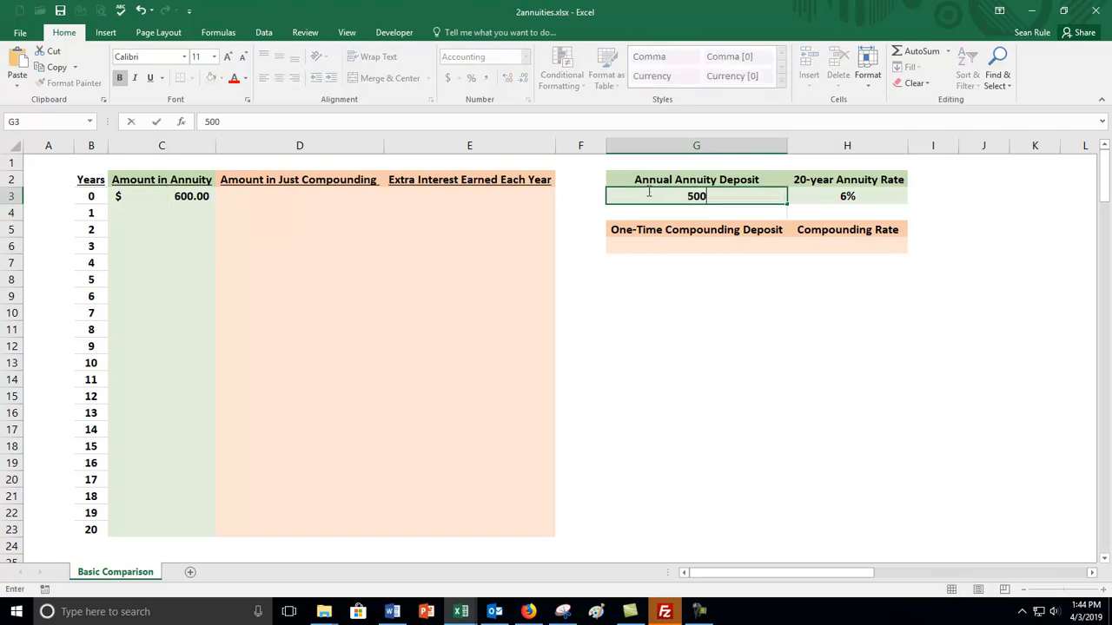
key("Return")
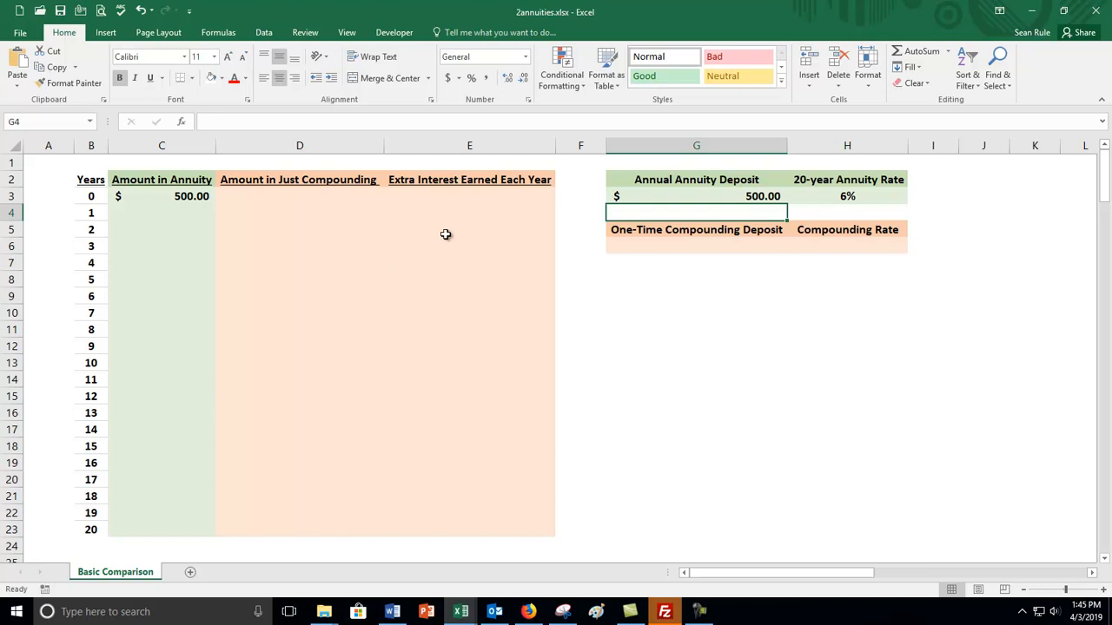
left_click(138, 212)
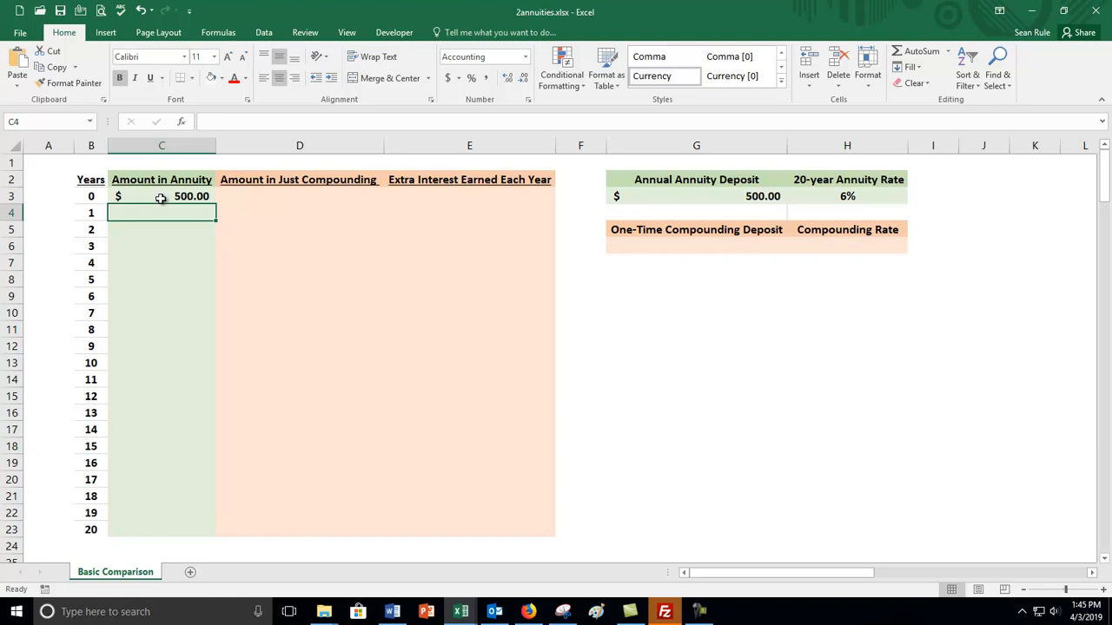
left_click(191, 198)
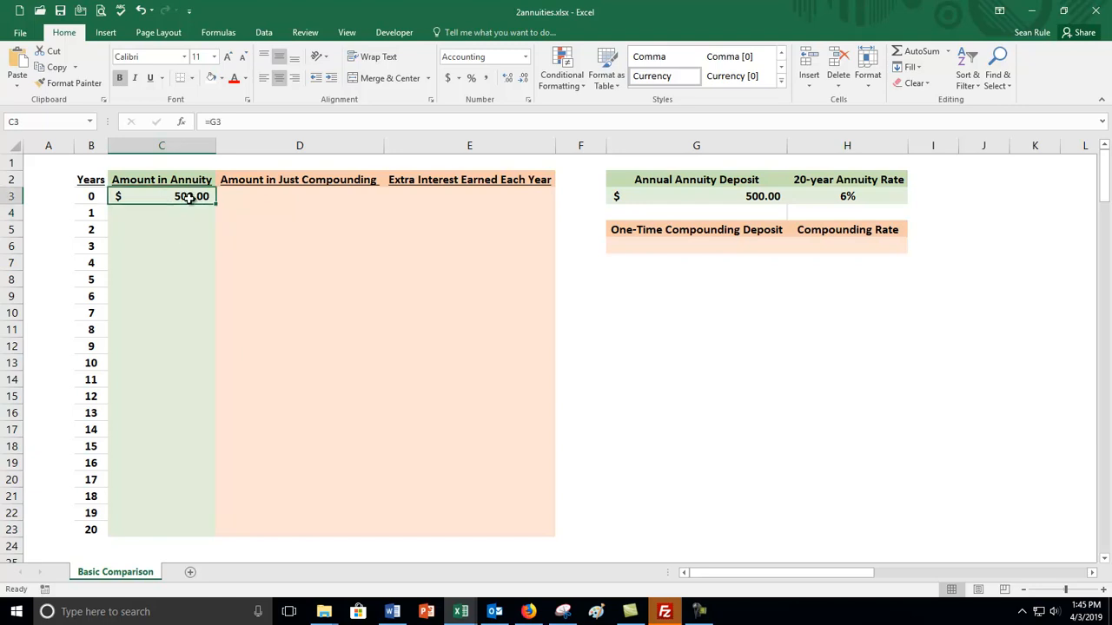
left_click(854, 197)
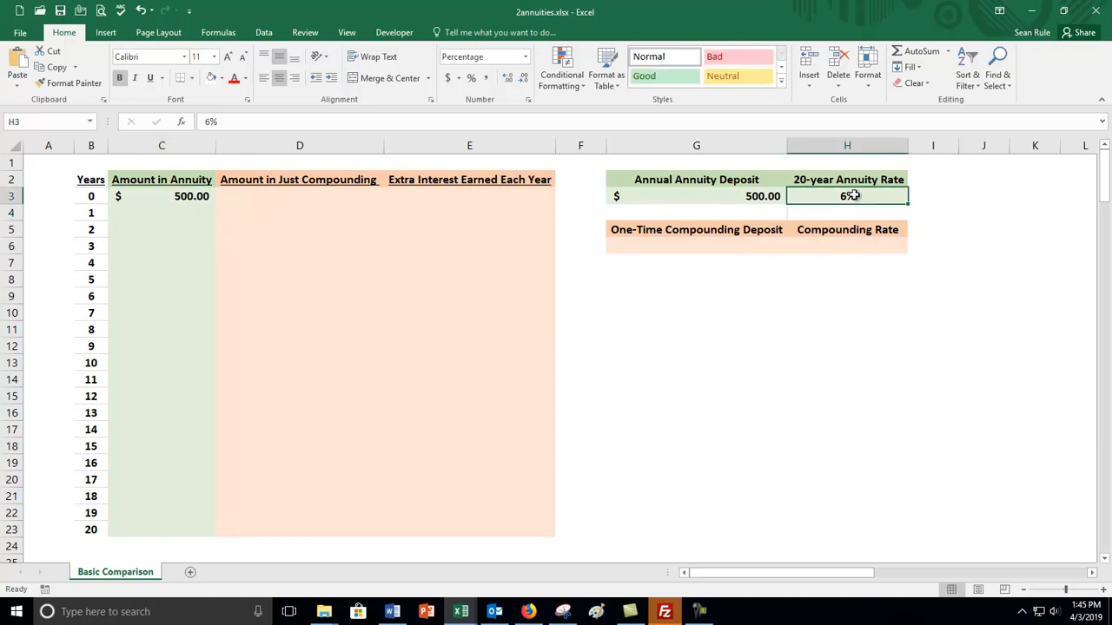
left_click(189, 196)
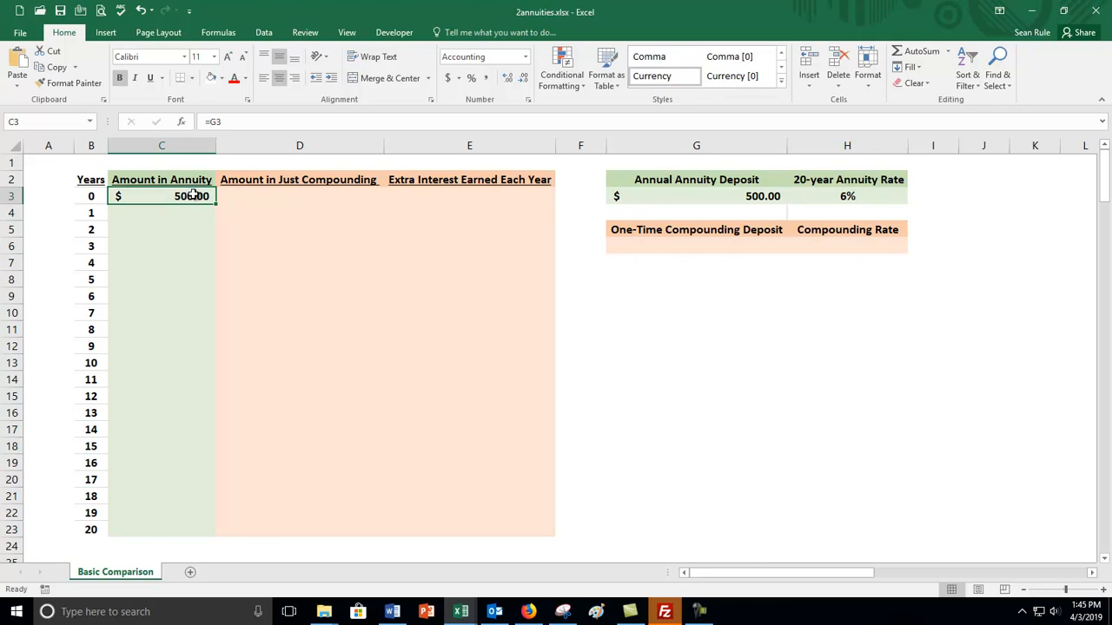
left_click(717, 194)
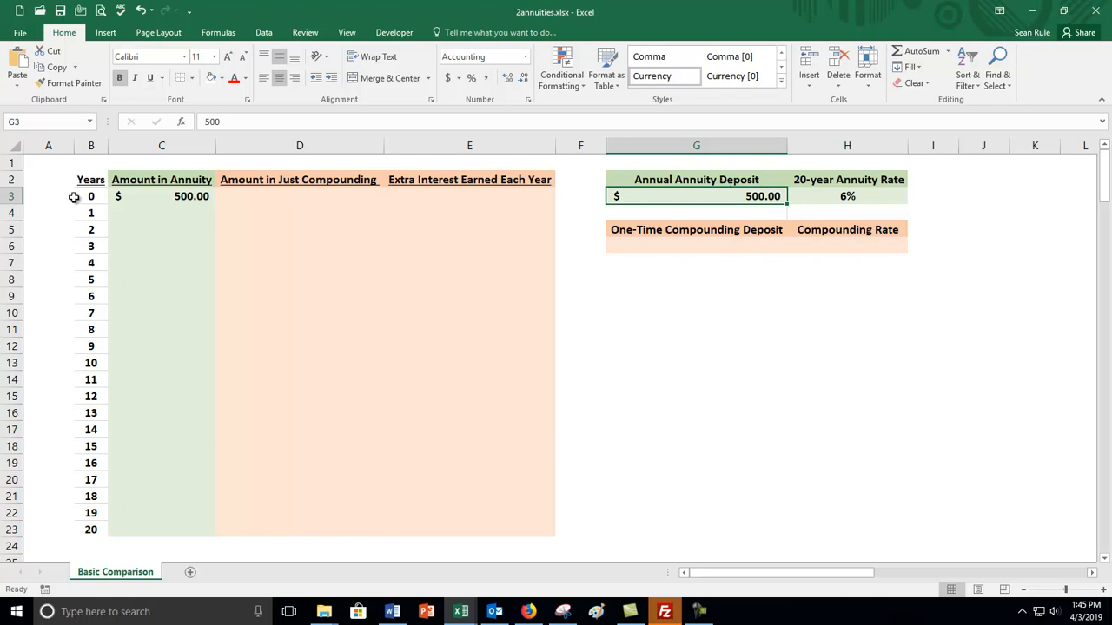
Enter the year 1 annuity formula =(1+H3)*C3+G3 in cell C4.
left_click(133, 211)
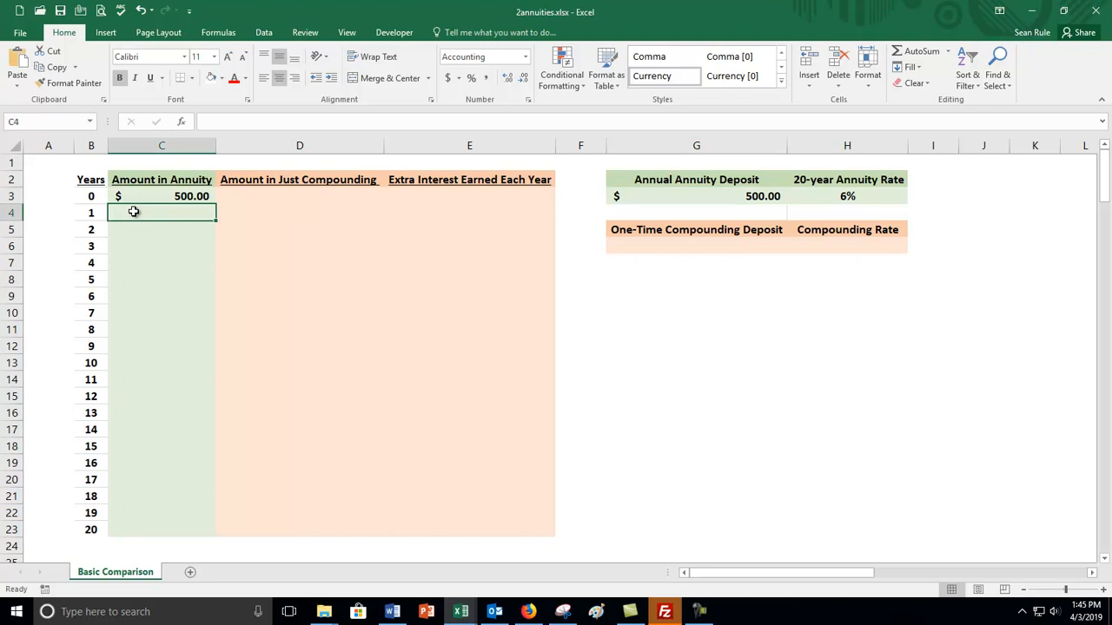
type("=")
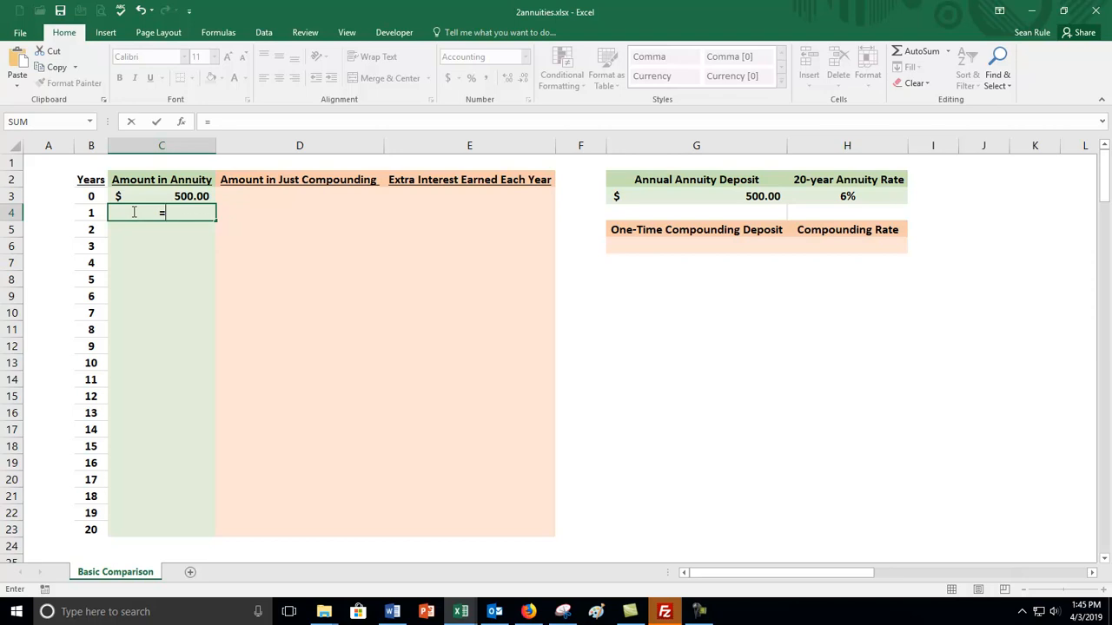
type("(1+")
left_click(816, 193)
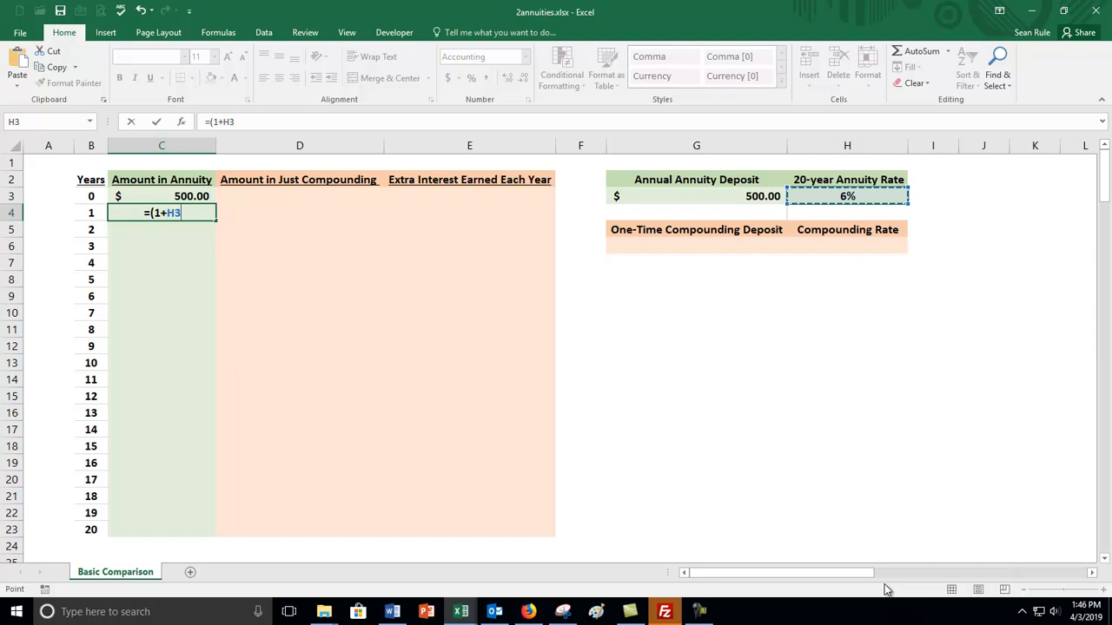
type(")*")
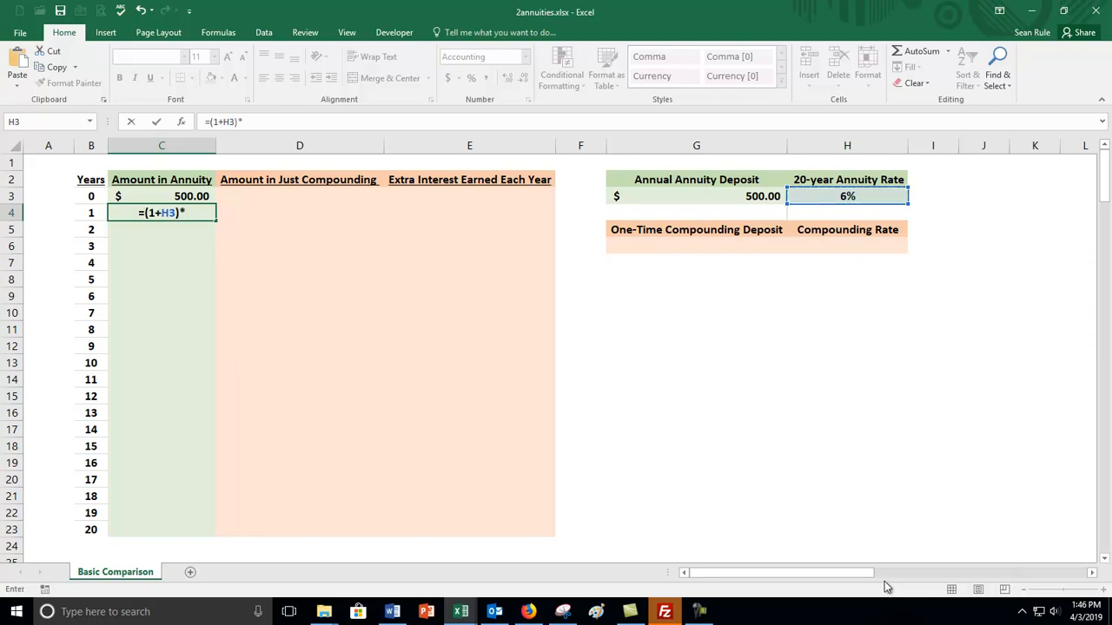
left_click(177, 198)
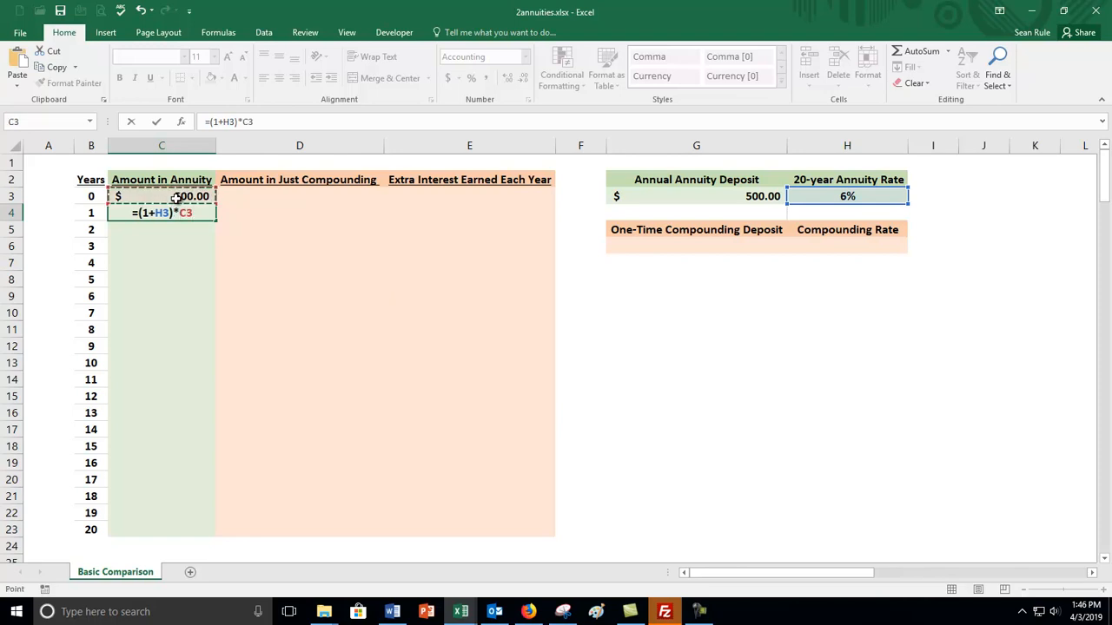
type("+")
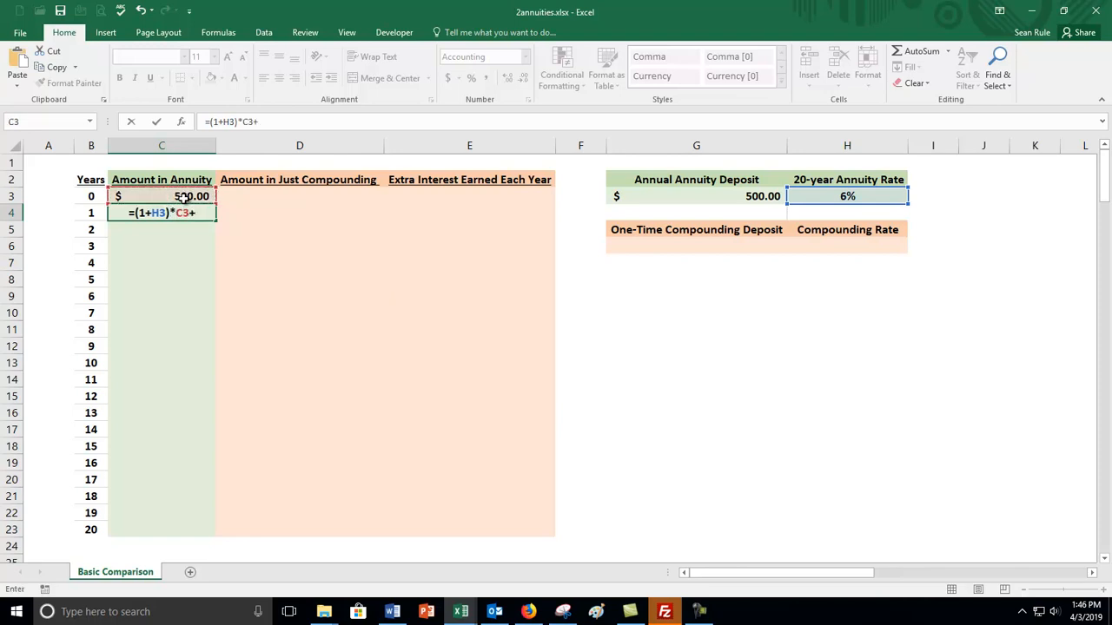
left_click(737, 196)
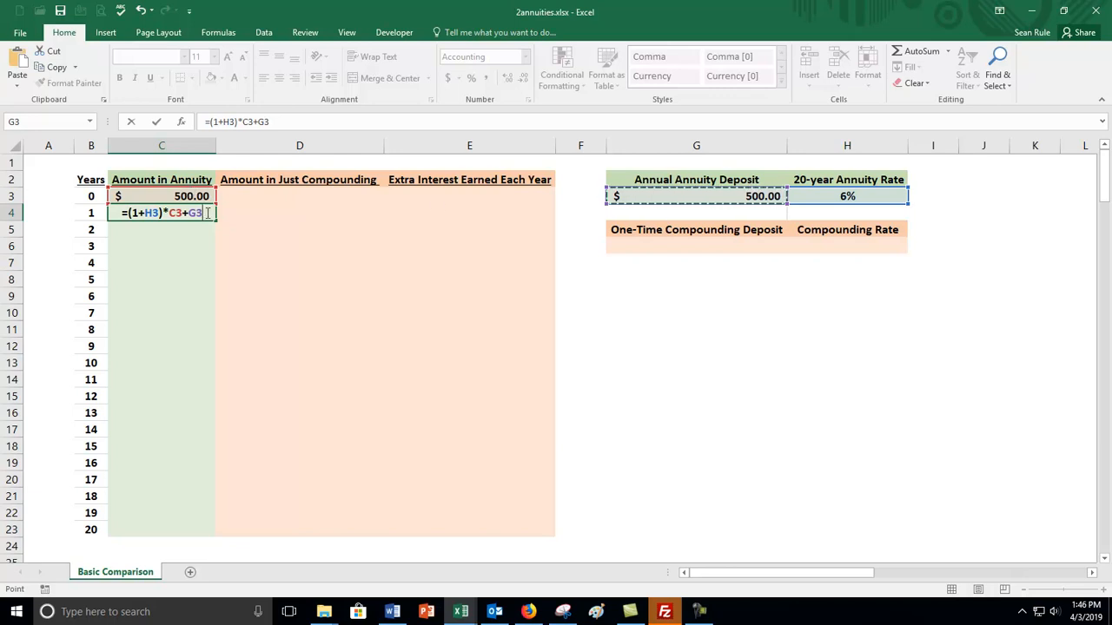
key("Return")
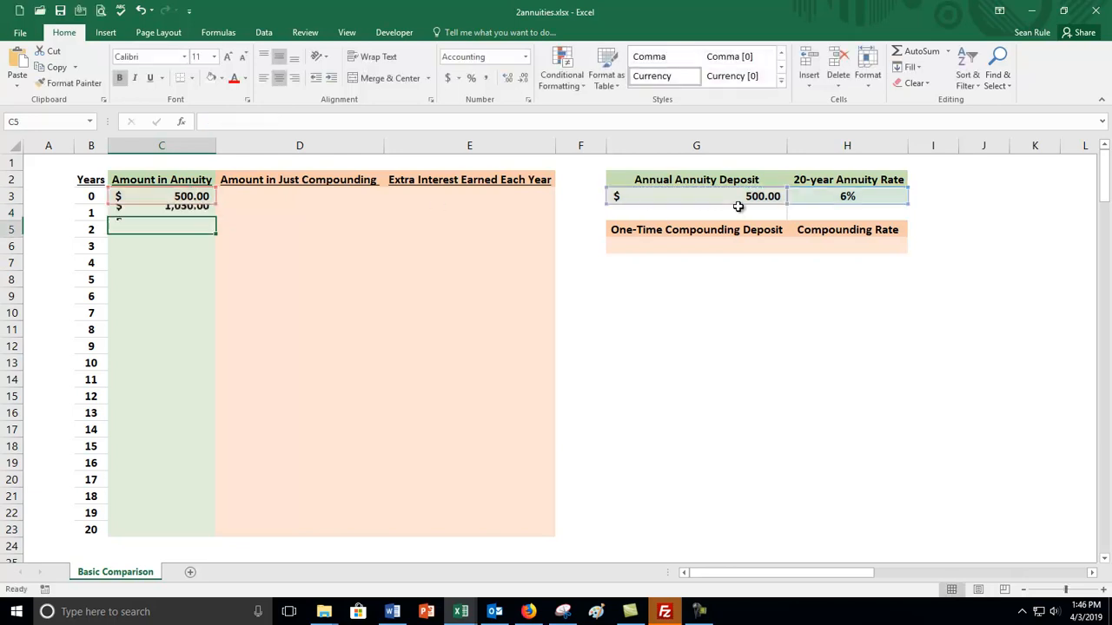
Fill the year 1 annuity formula from C4 down the Amount in Annuity column through year 20 in C23.
left_click(187, 212)
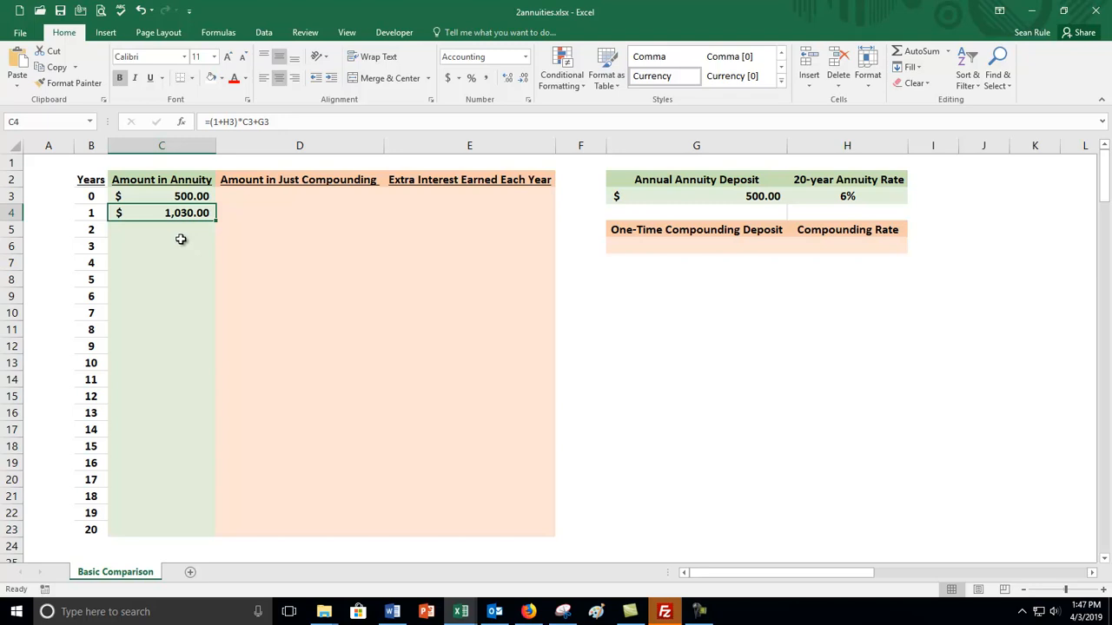
left_click(761, 196)
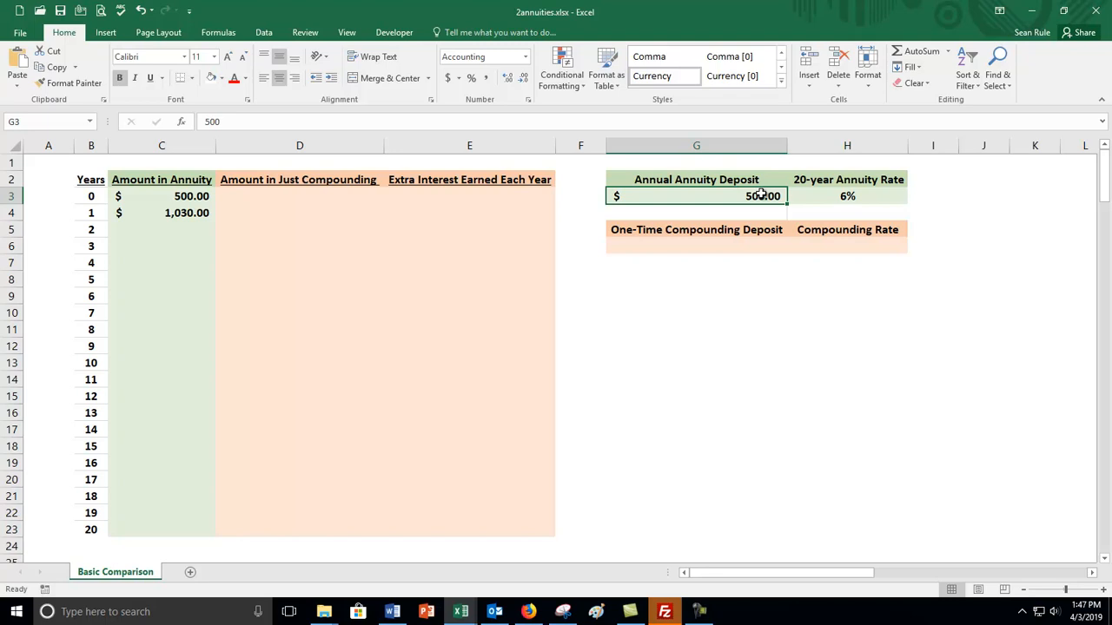
left_click(198, 213)
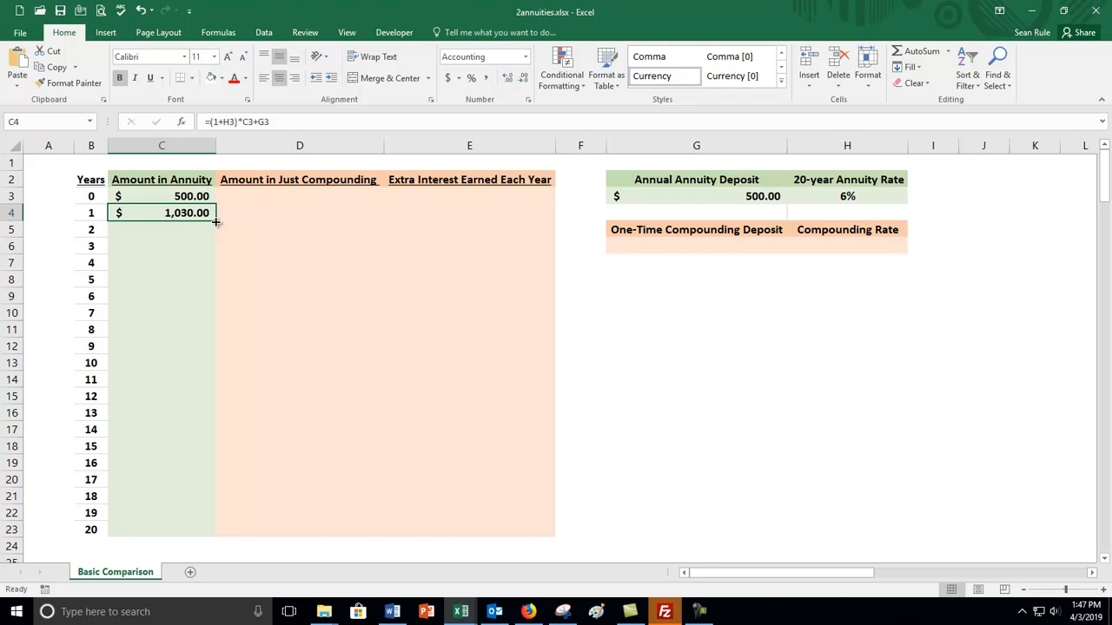
double_click(215, 222)
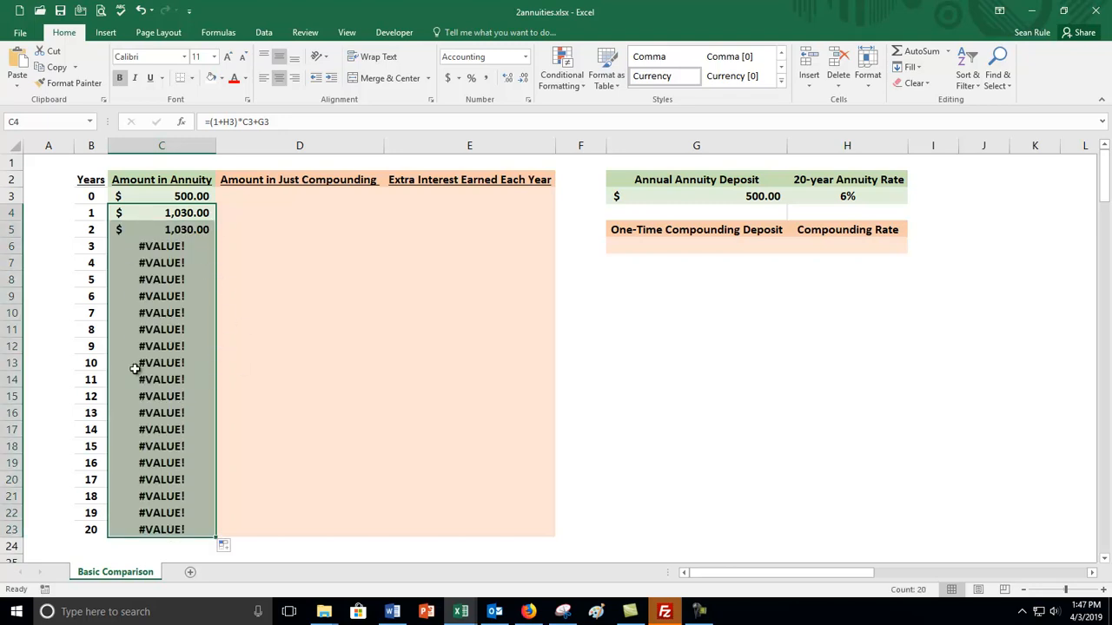
Compare the annuity formulas in C4 and C5, checking the shifted rate reference against cell H4.
left_click(178, 213)
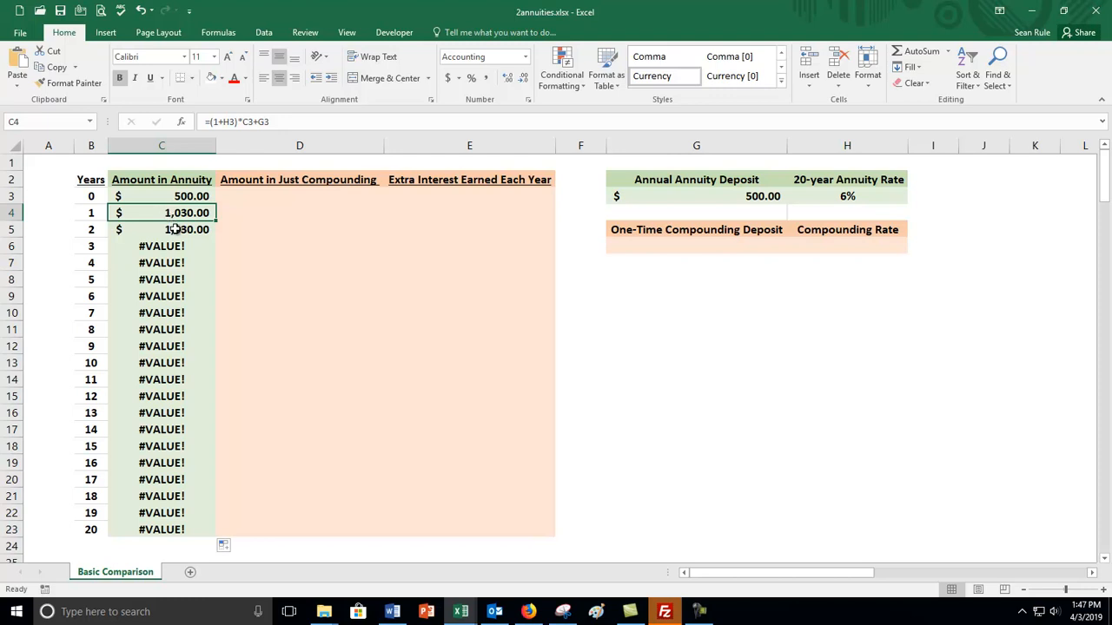
left_click(176, 229)
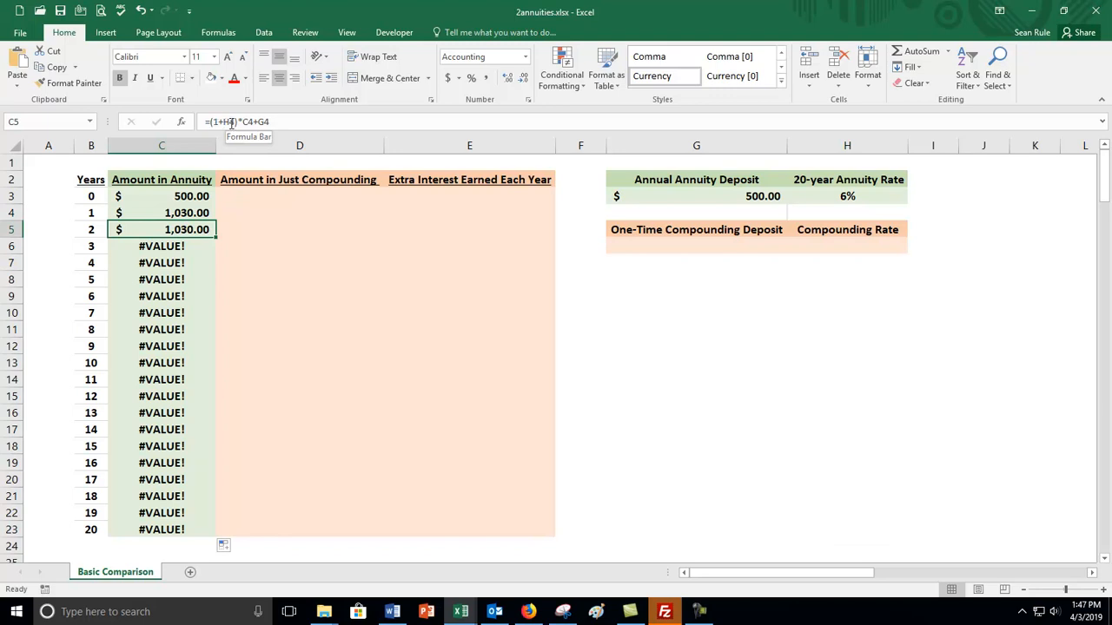
left_click(867, 212)
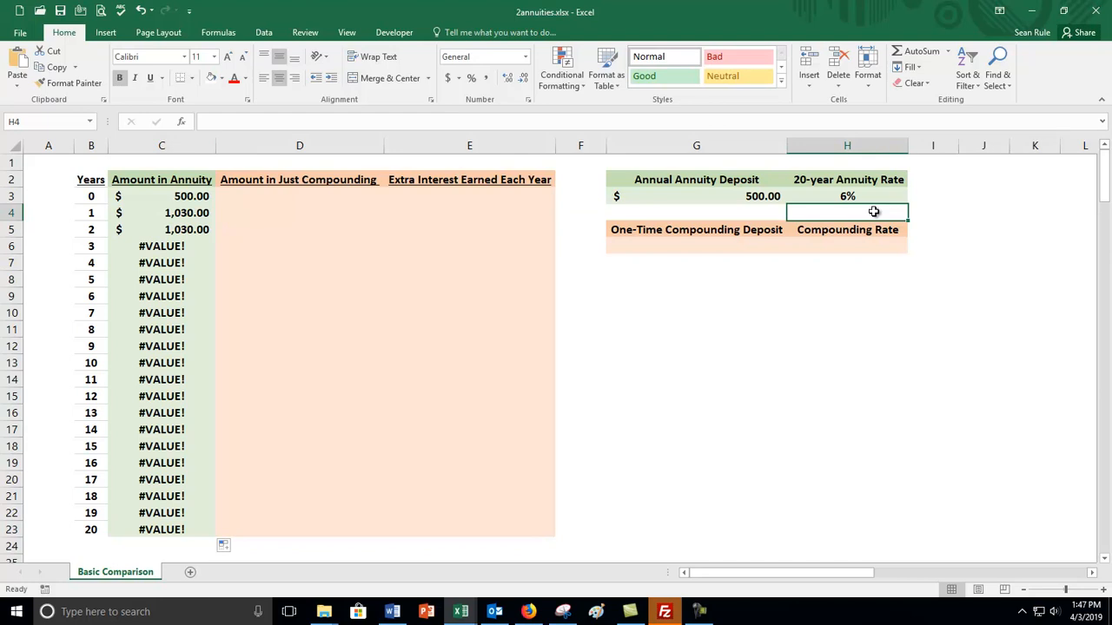
left_click(193, 229)
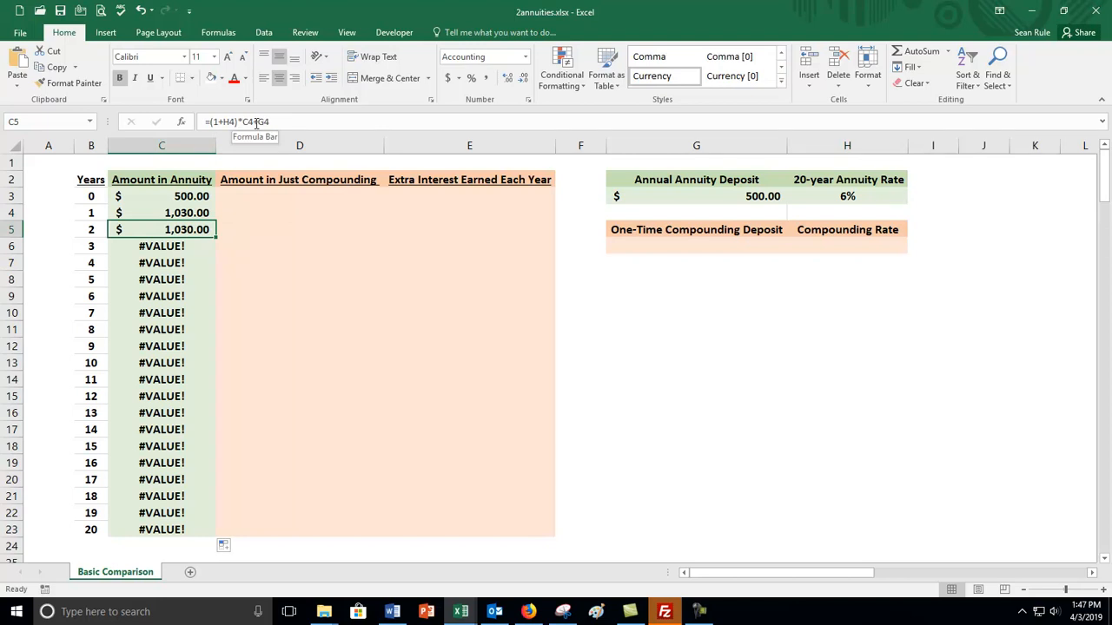
left_click(169, 213)
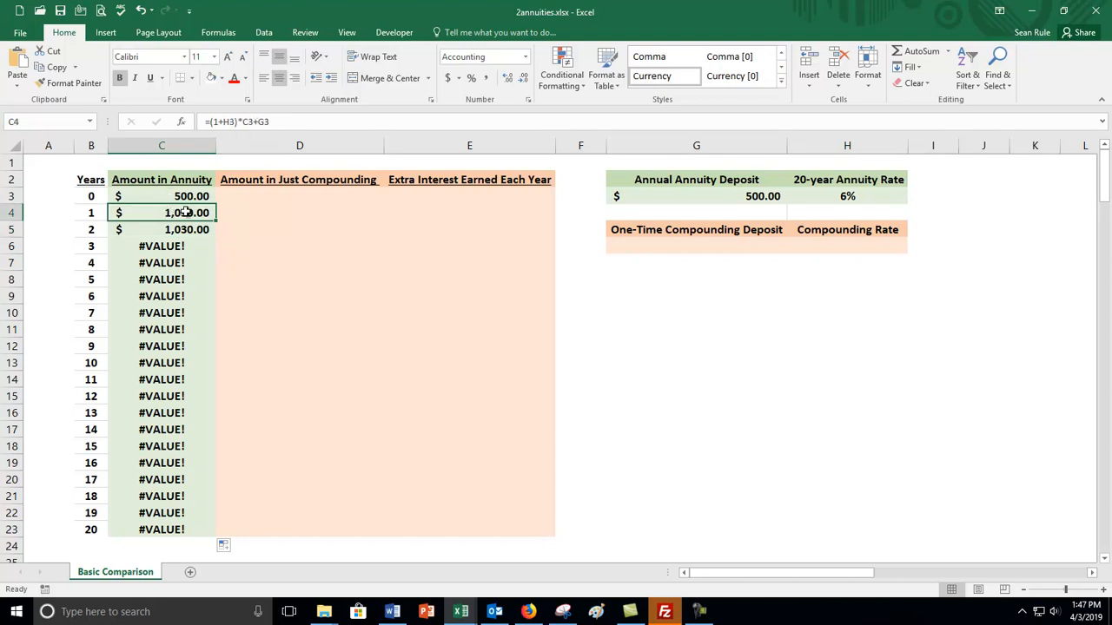
left_click(169, 229)
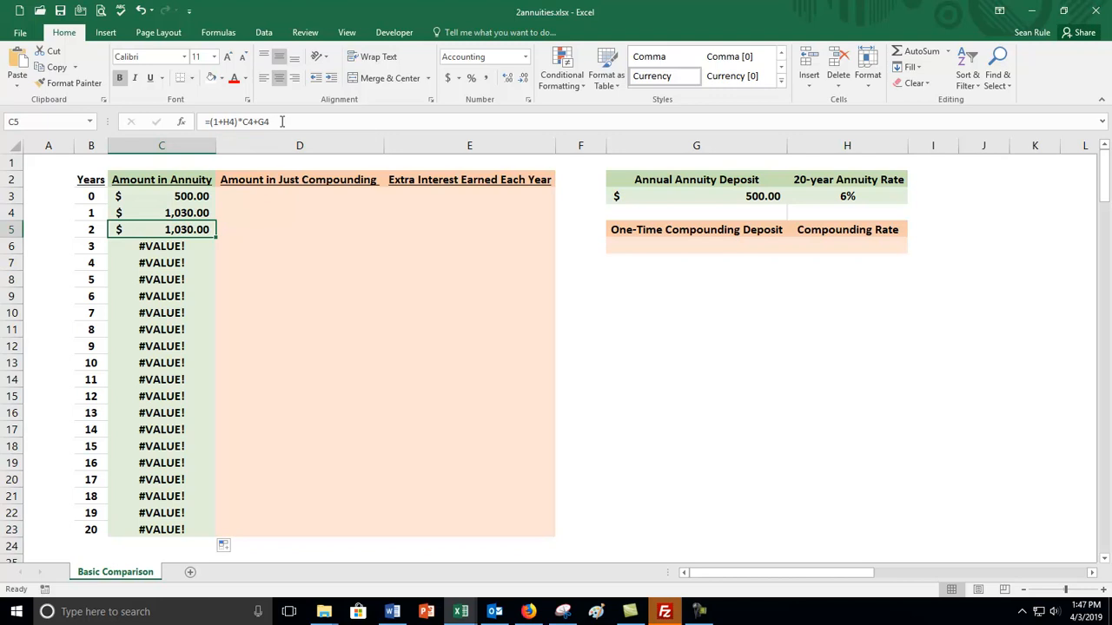
Check the deposit references in the C4 and C5 formulas against cells G3 and G4, and inspect the shifted references in C5.
left_click(693, 213)
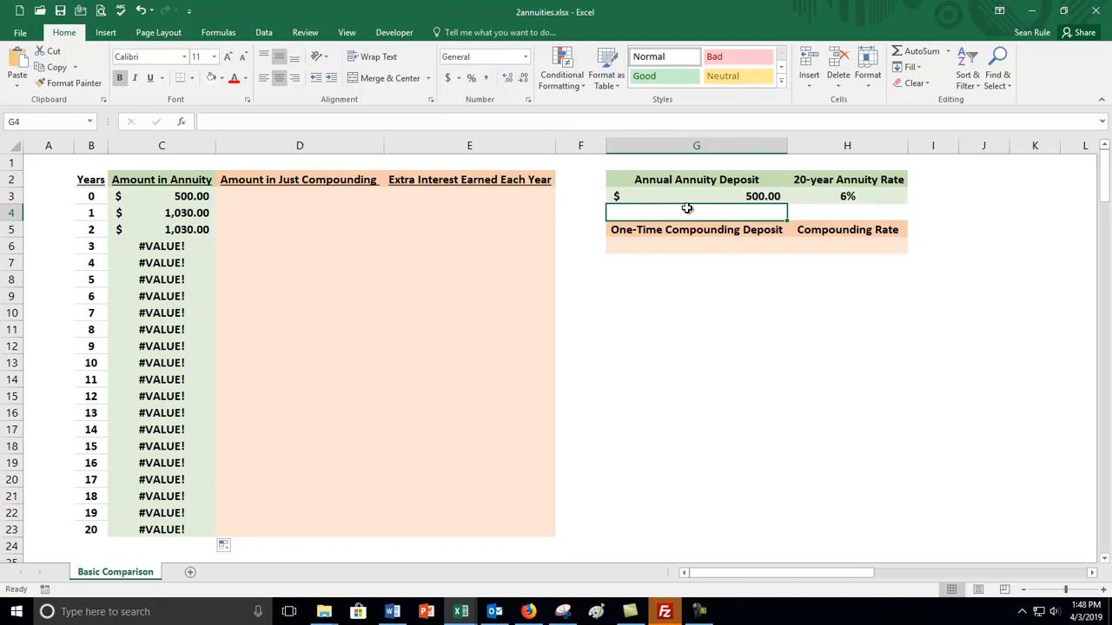
left_click(186, 218)
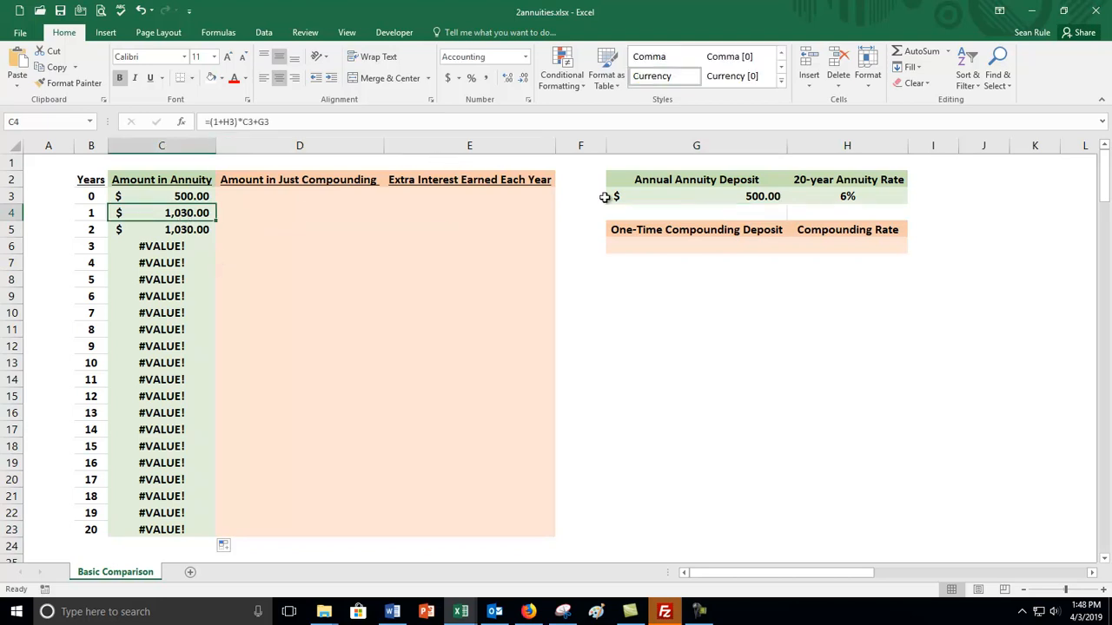
left_click(657, 192)
left_click(164, 211)
left_click(178, 229)
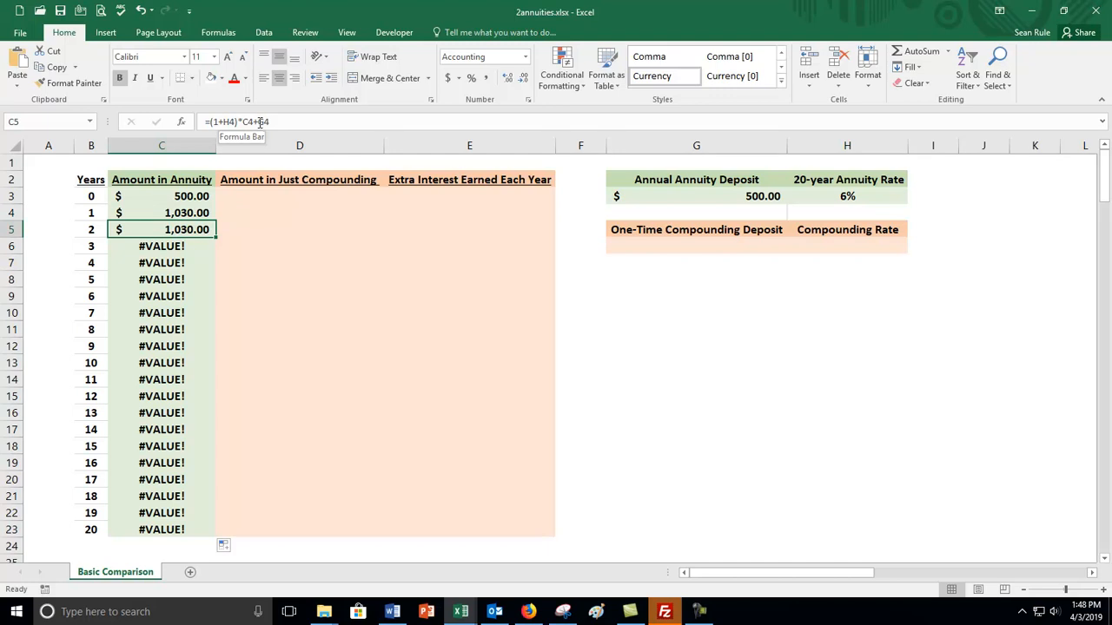
left_click(232, 122)
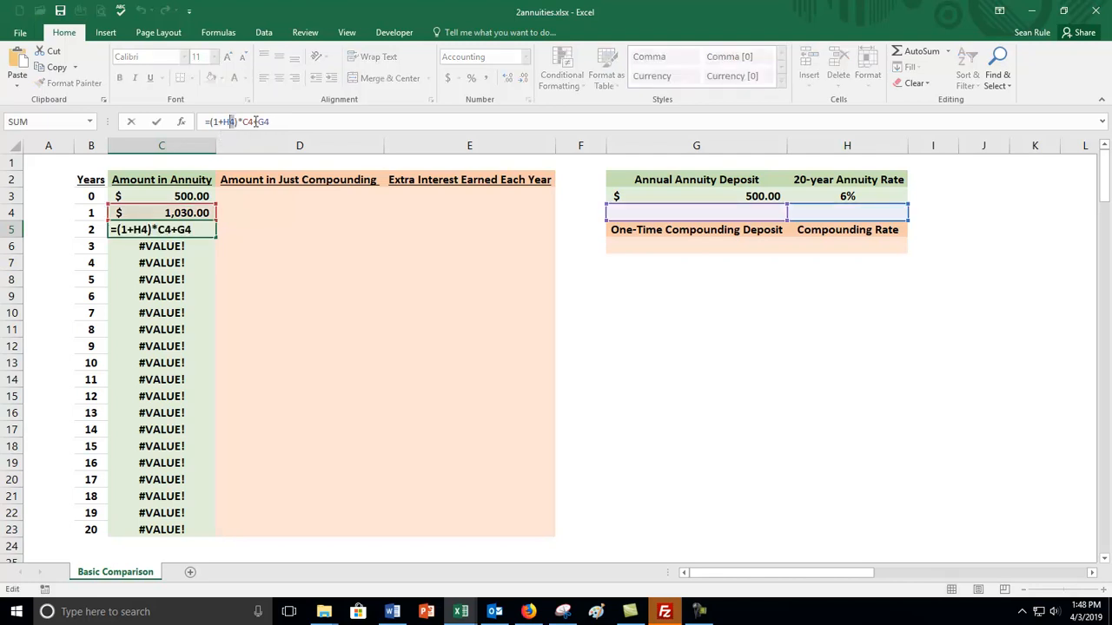
left_click_drag(258, 122, 300, 123)
left_click(300, 123)
key("Return")
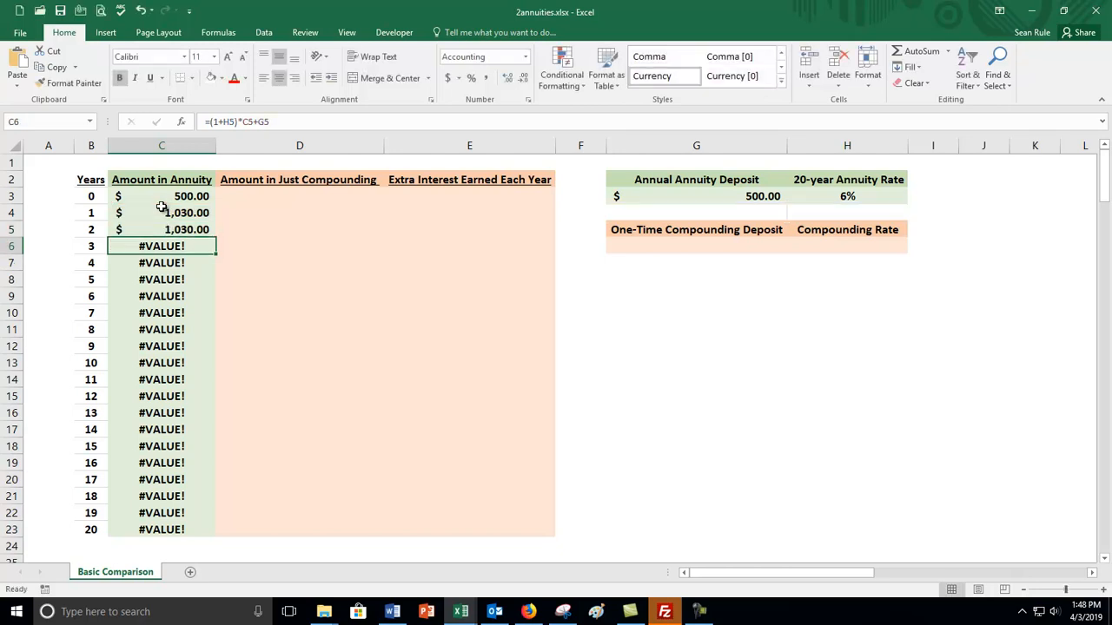
Undo the fill of the year 1 annuity formula down column C.
key("ctrl+z")
key("ctrl+z")
left_click(175, 230)
Make the rate and deposit references absolute in C4 so the formula reads =(1+$H$3)*C3+$G$3.
left_click(178, 214)
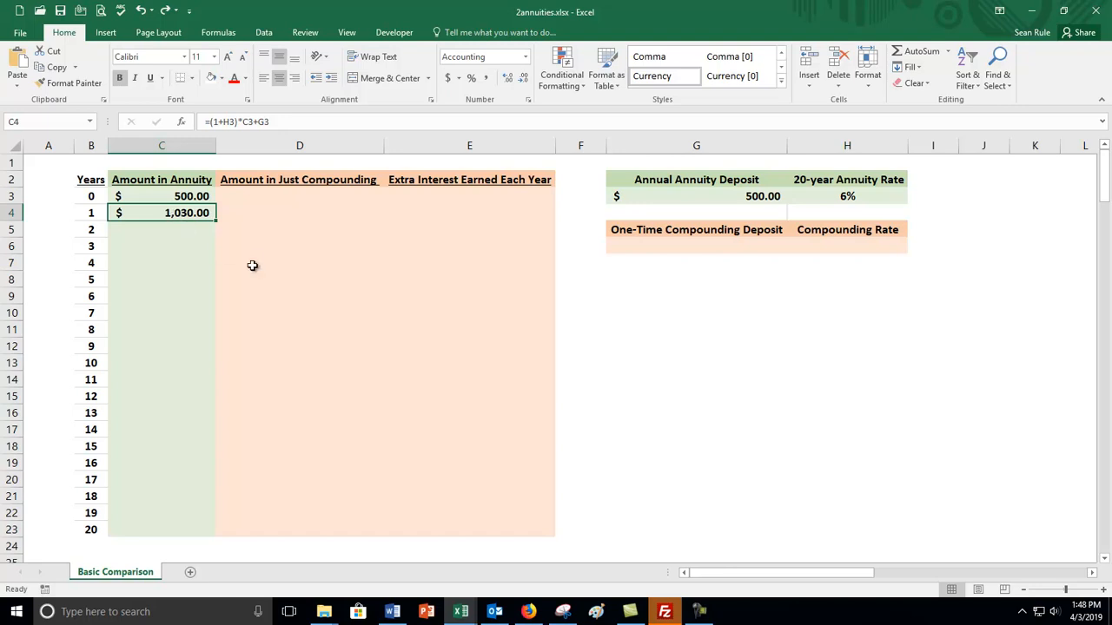
left_click(231, 123)
mouse_move(254, 123)
left_mouse_down()
mouse_move(223, 123)
mouse_move(259, 124)
left_mouse_up()
left_click(255, 120)
left_click(297, 127)
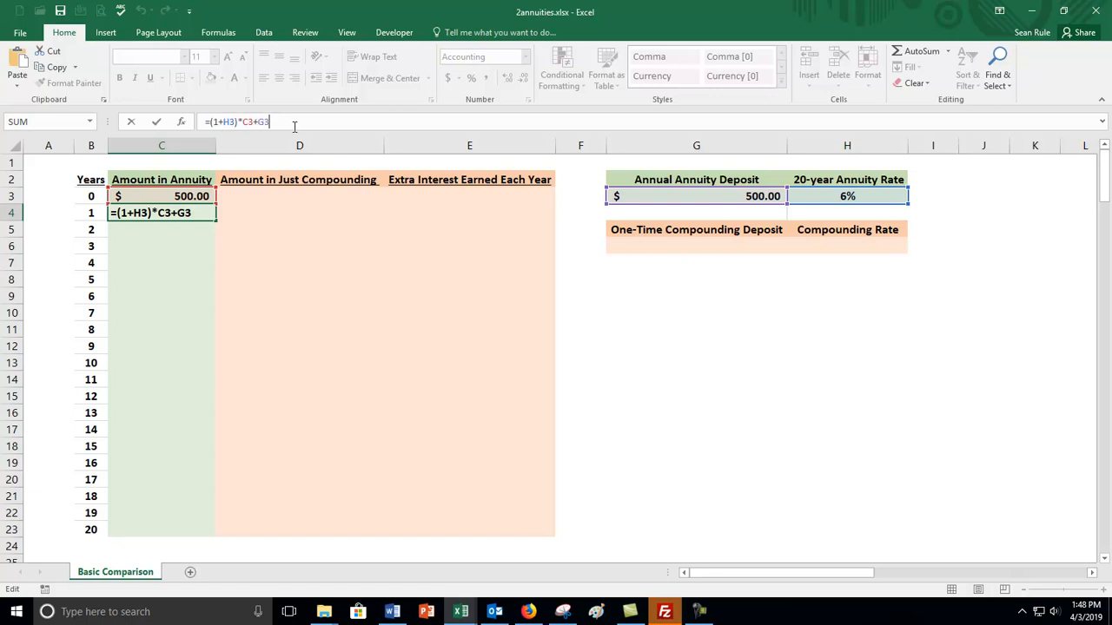
double_click(226, 121)
key("F4")
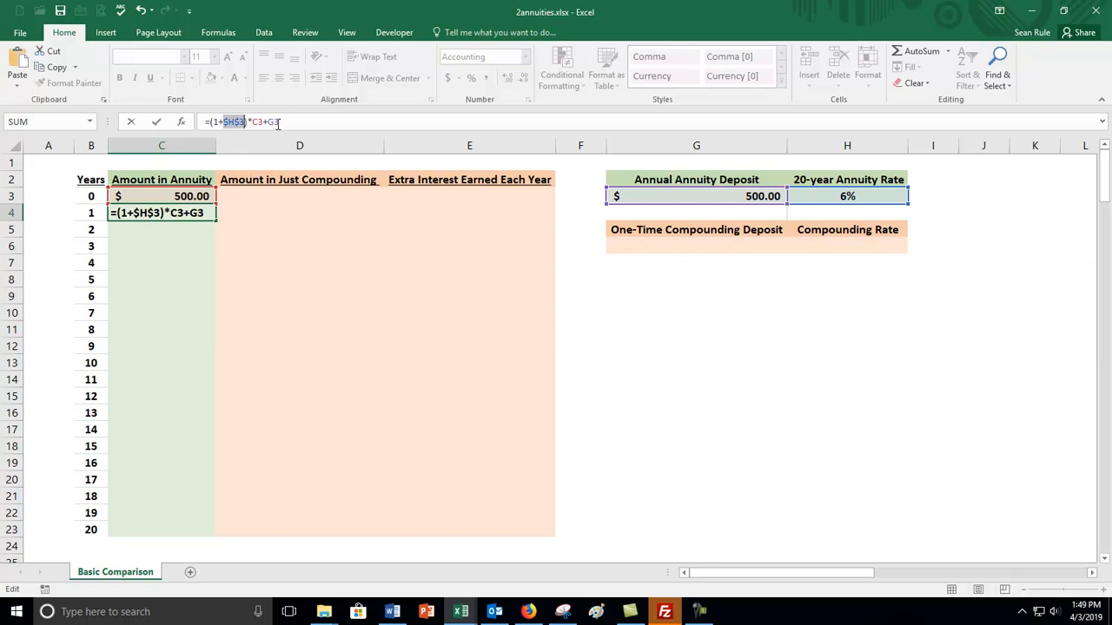
left_click_drag(280, 122, 268, 122)
key("F4")
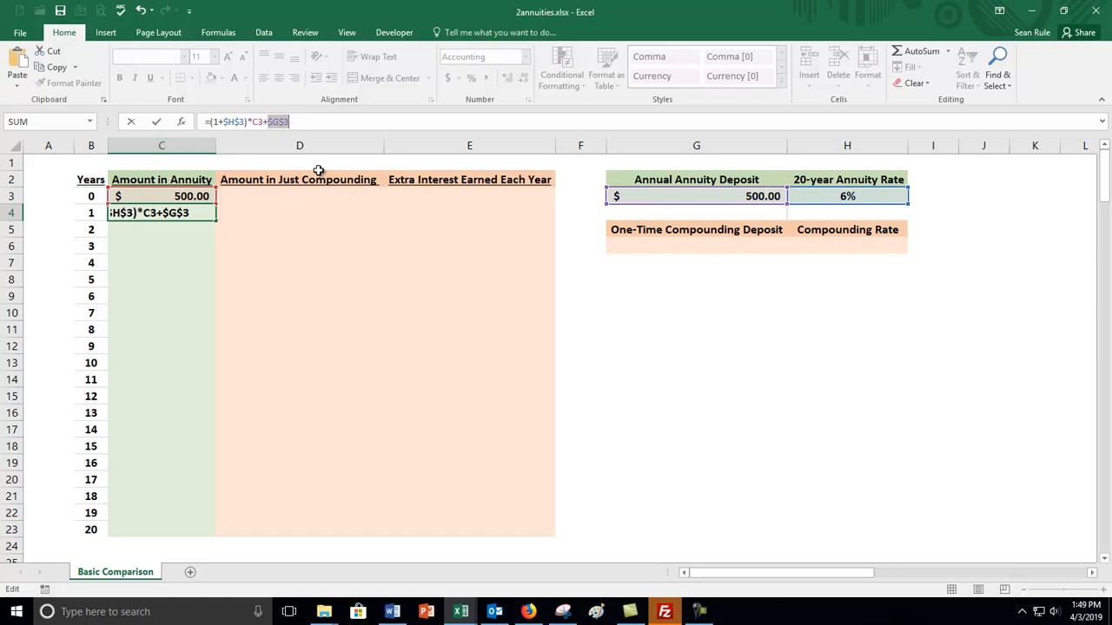
key("Return")
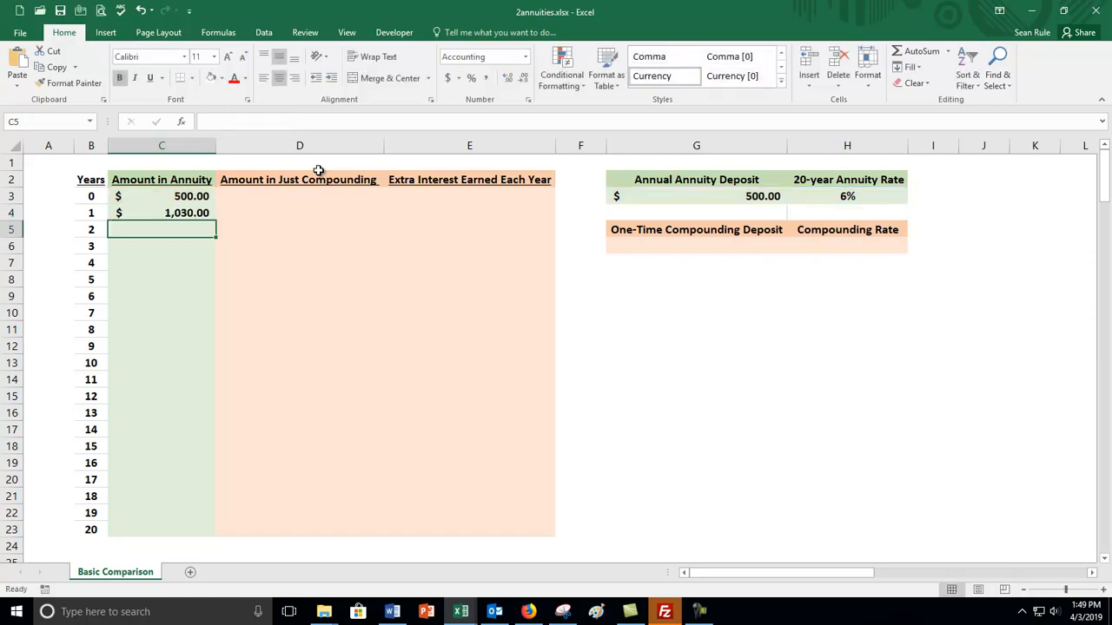
Fill the year 1 formula with absolute references from C4 down the annuity column through C23.
left_click(201, 213)
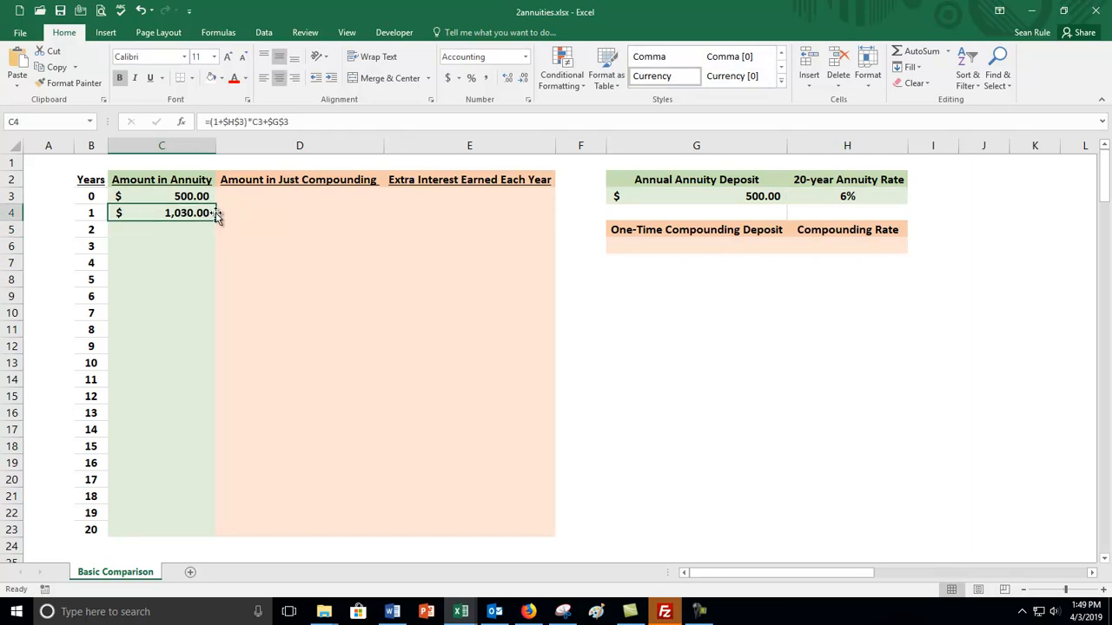
double_click(215, 221)
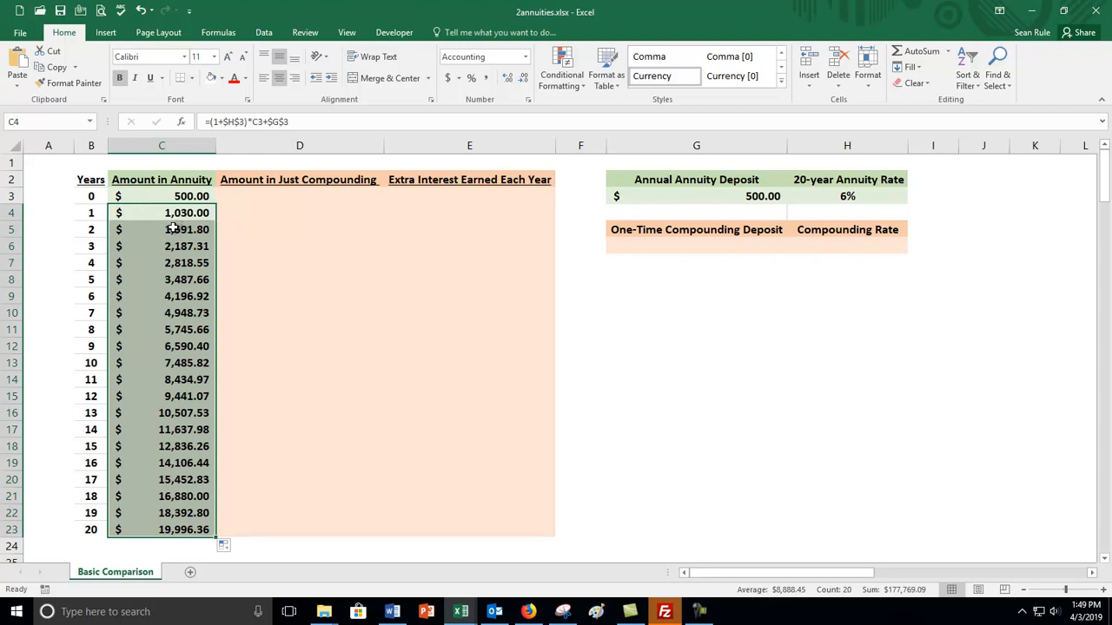
left_click(176, 213)
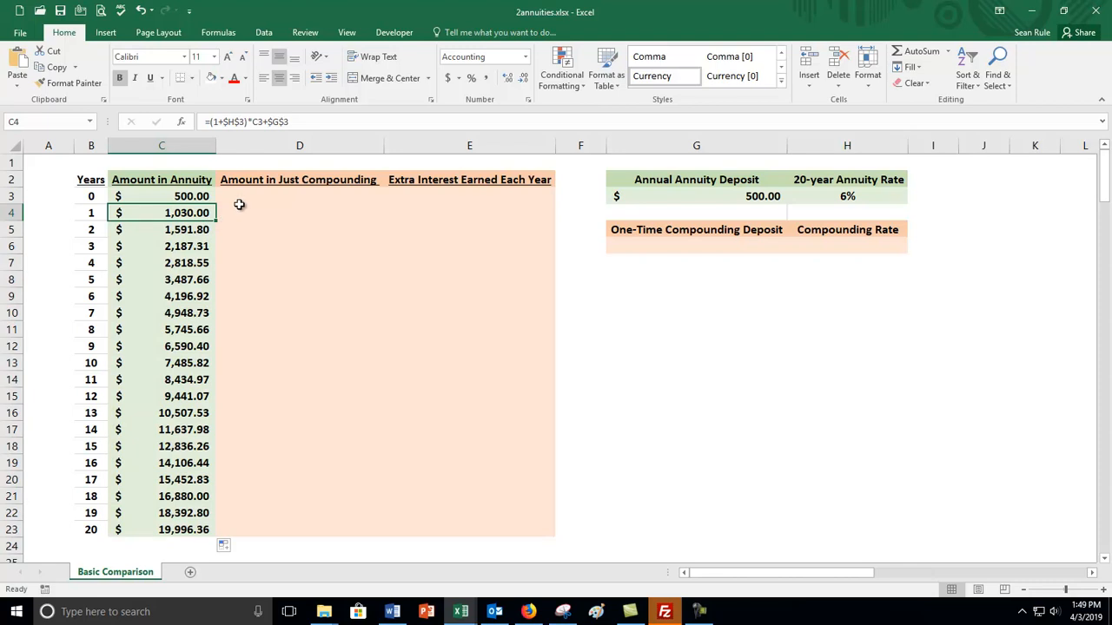
Compare the formulas in C4 and C5, checking the fixed references to H3 and G3 and the relative reference to the previous year's amount.
left_click(187, 227)
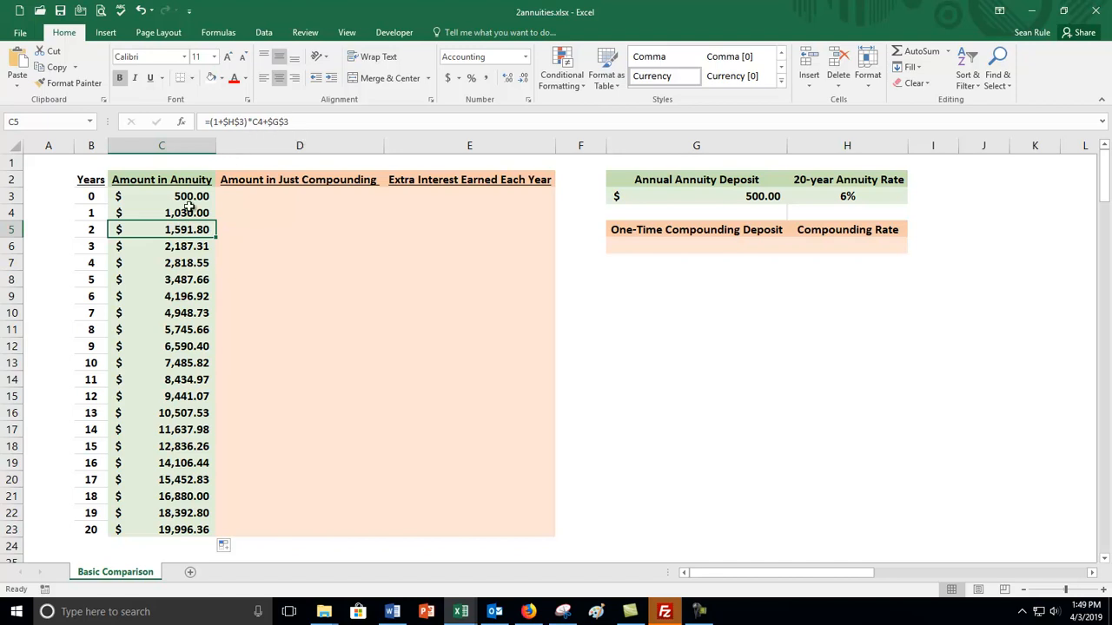
left_click(177, 211)
left_click(174, 230)
left_click(174, 210)
left_click(166, 228)
left_click(168, 214)
left_click(167, 231)
left_click(167, 213)
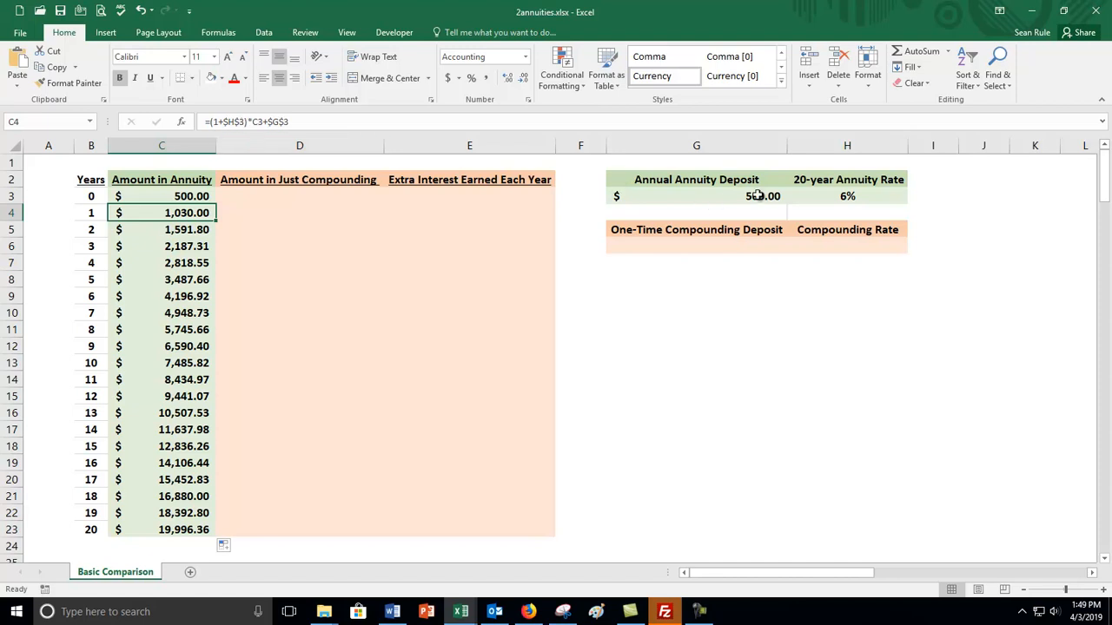
left_click(812, 194)
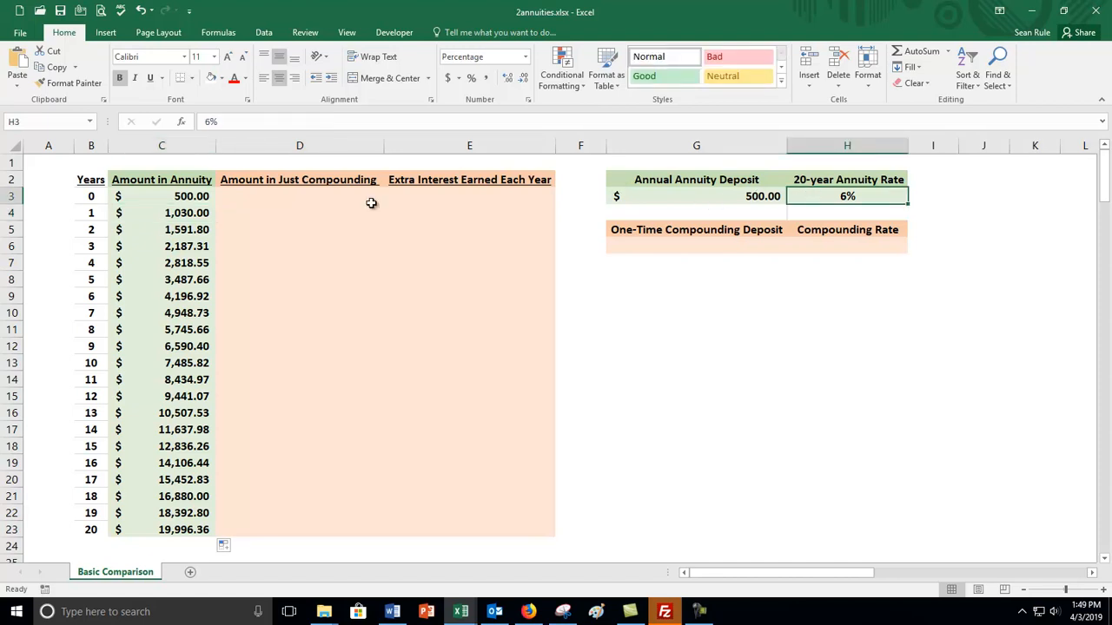
left_click(155, 212)
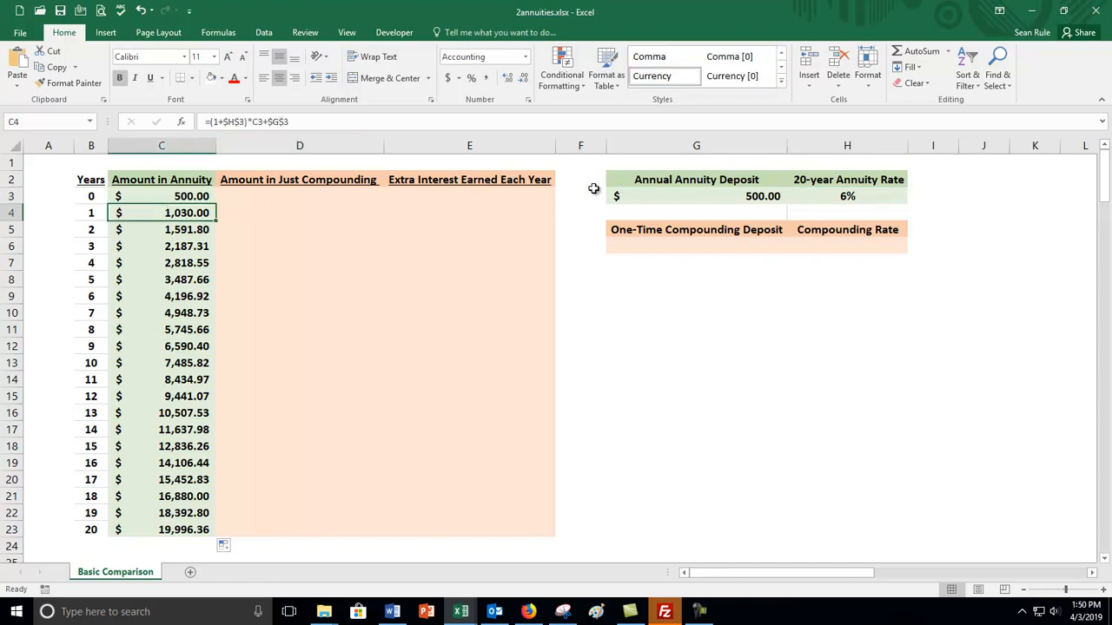
left_click(682, 191)
left_click(158, 211)
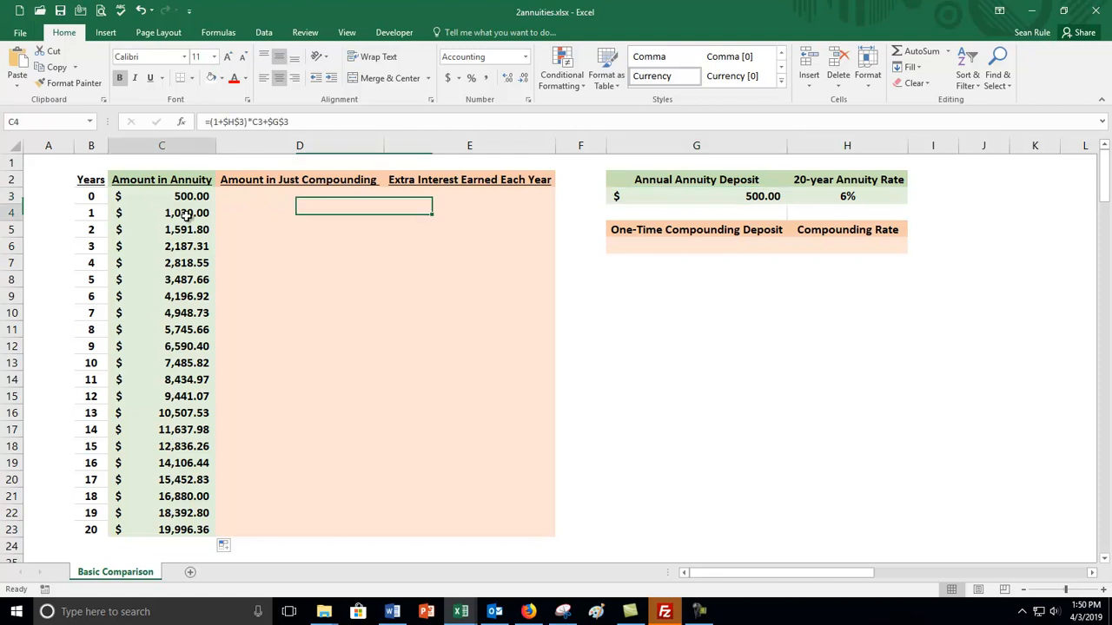
left_click(255, 121)
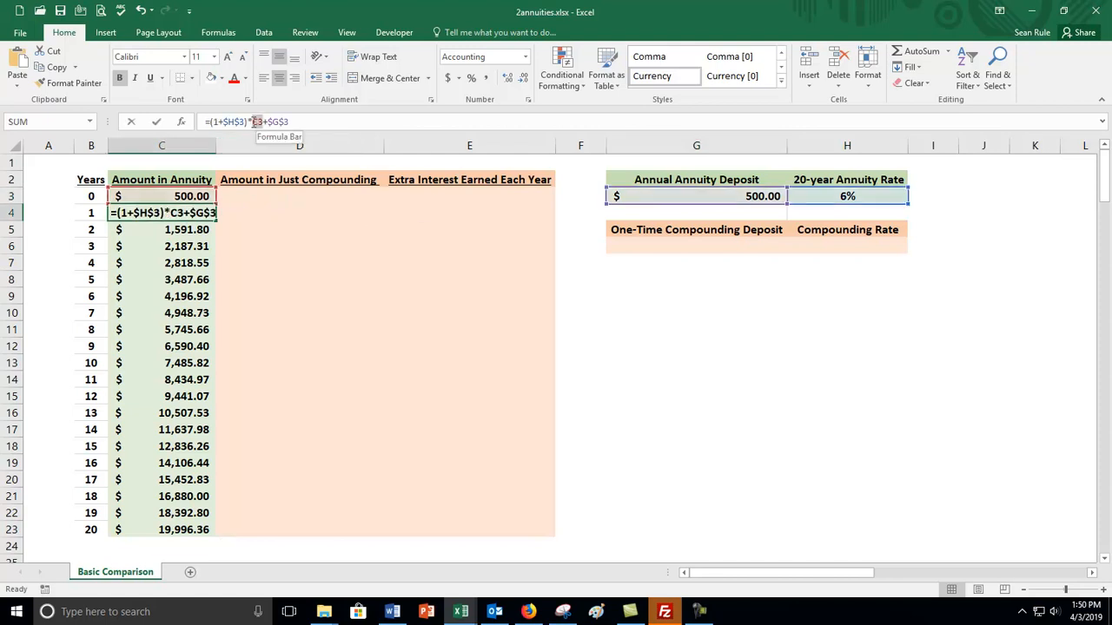
key("Return")
Refill the annuity formula from C4 through C23, and check the formulas for years 4 and 20.
left_click(206, 215)
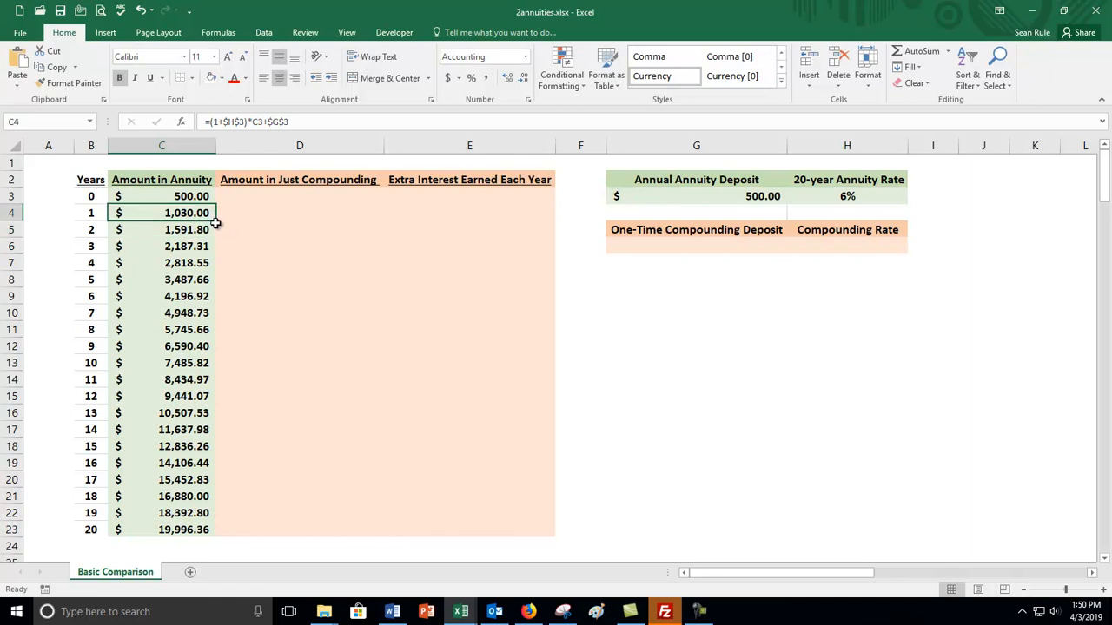
double_click(215, 223)
left_click(187, 264)
left_click(189, 531)
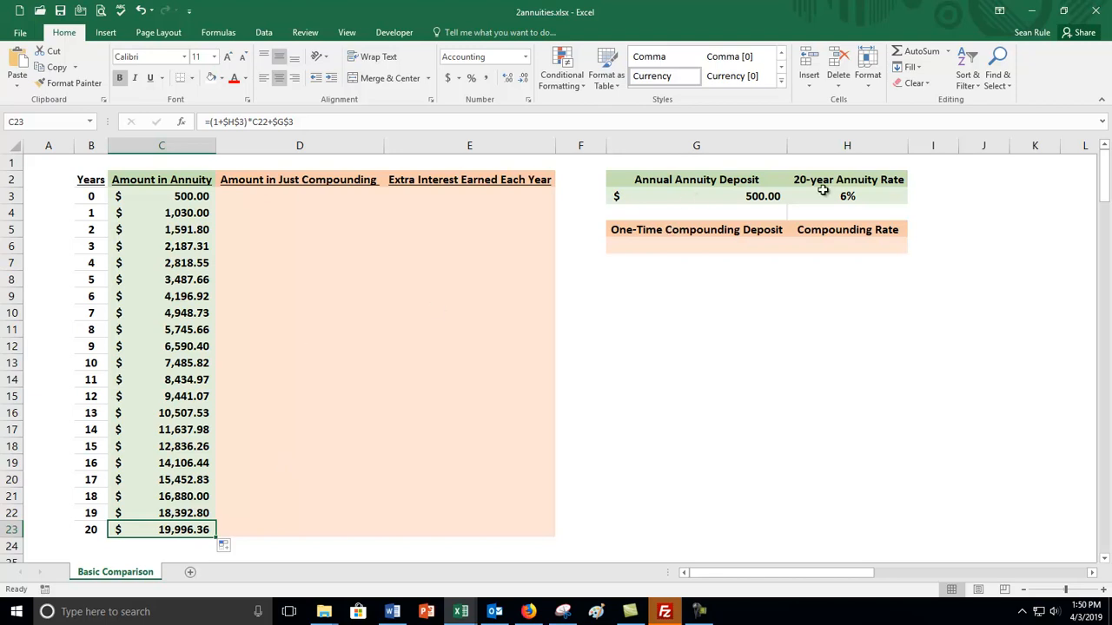
Test the annual annuity deposit at 600, set it to 1000, and review the amounts for years 0 to 10.
left_click(776, 196)
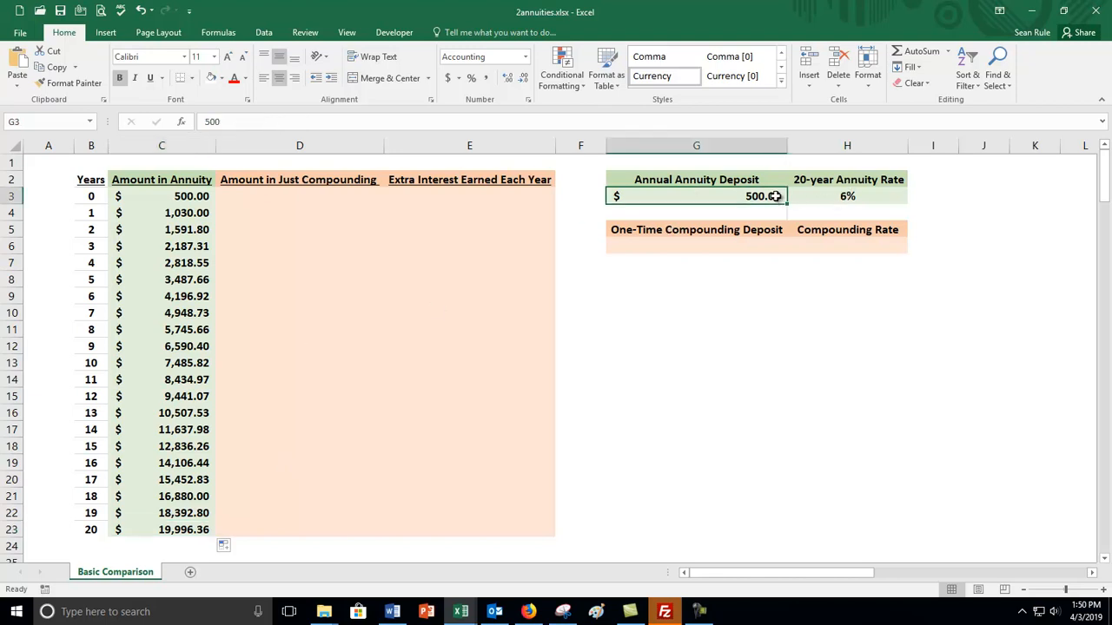
type("600")
key("Return")
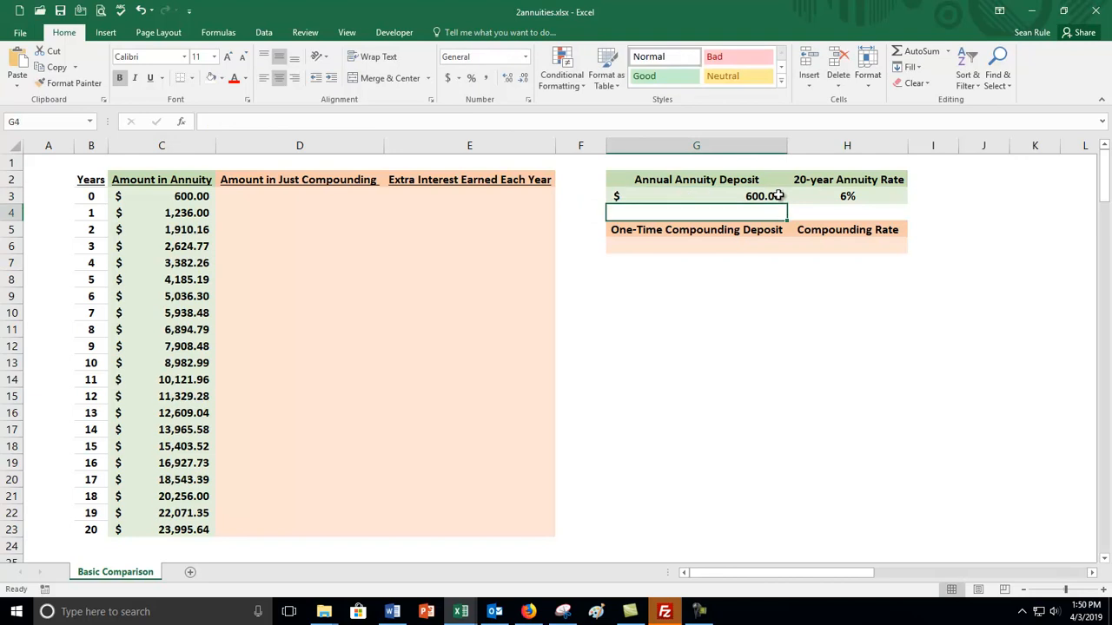
left_click(751, 201)
type("1,00")
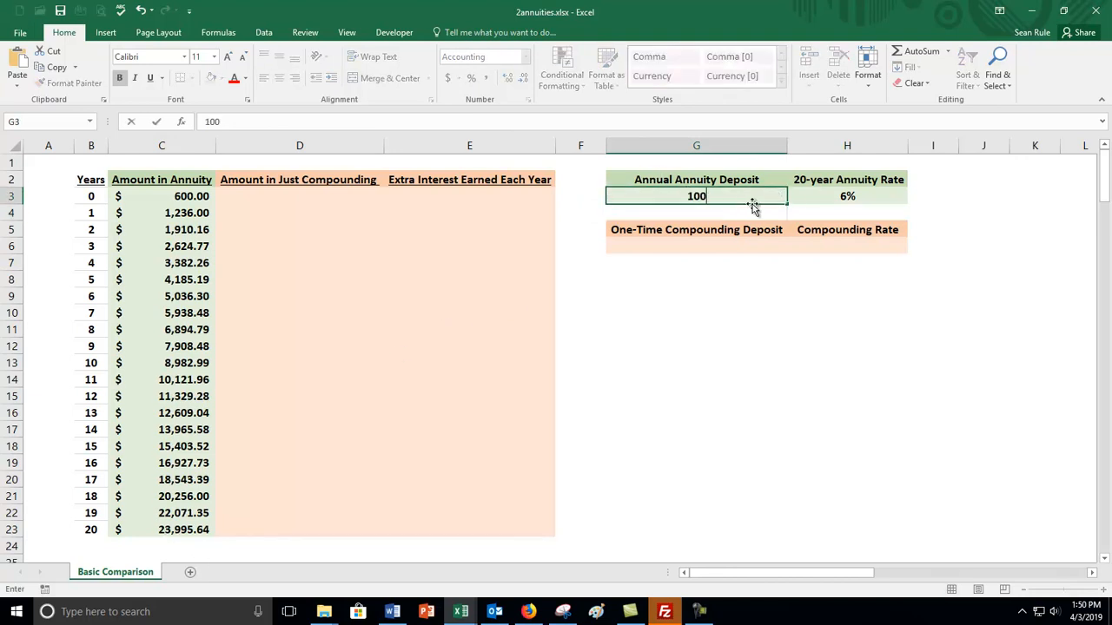
type("0")
key("Return")
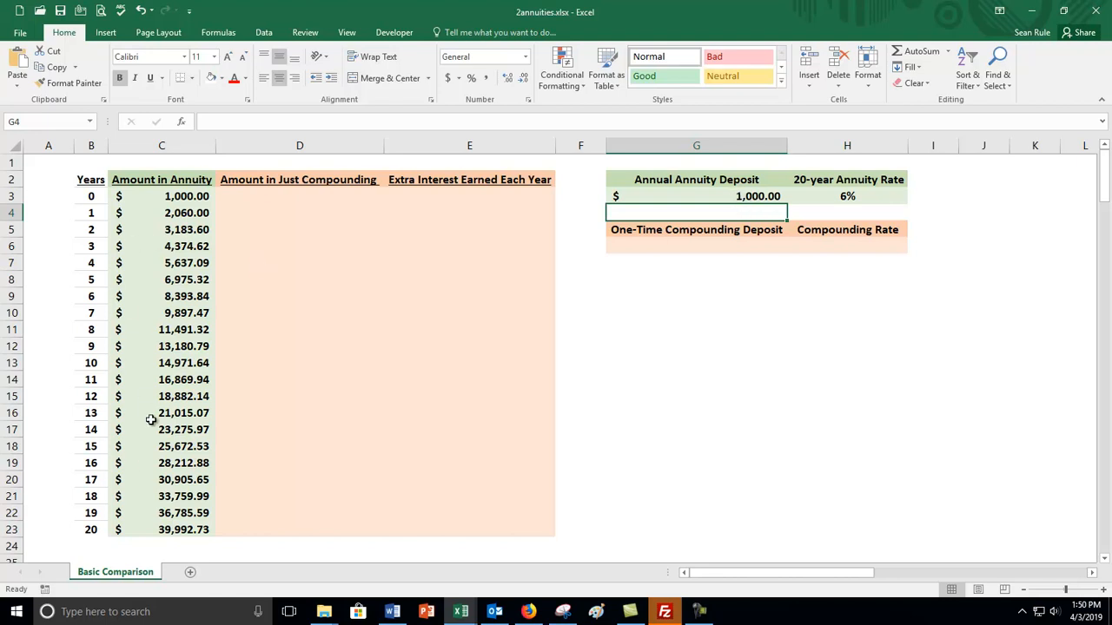
left_click_drag(180, 197, 173, 358)
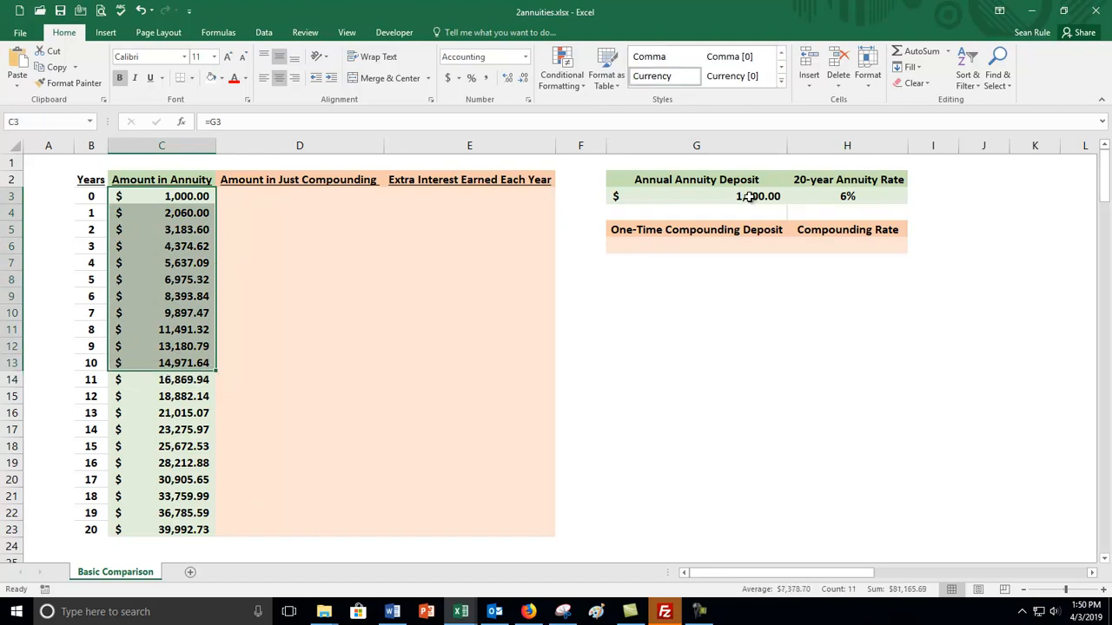
left_click(692, 213)
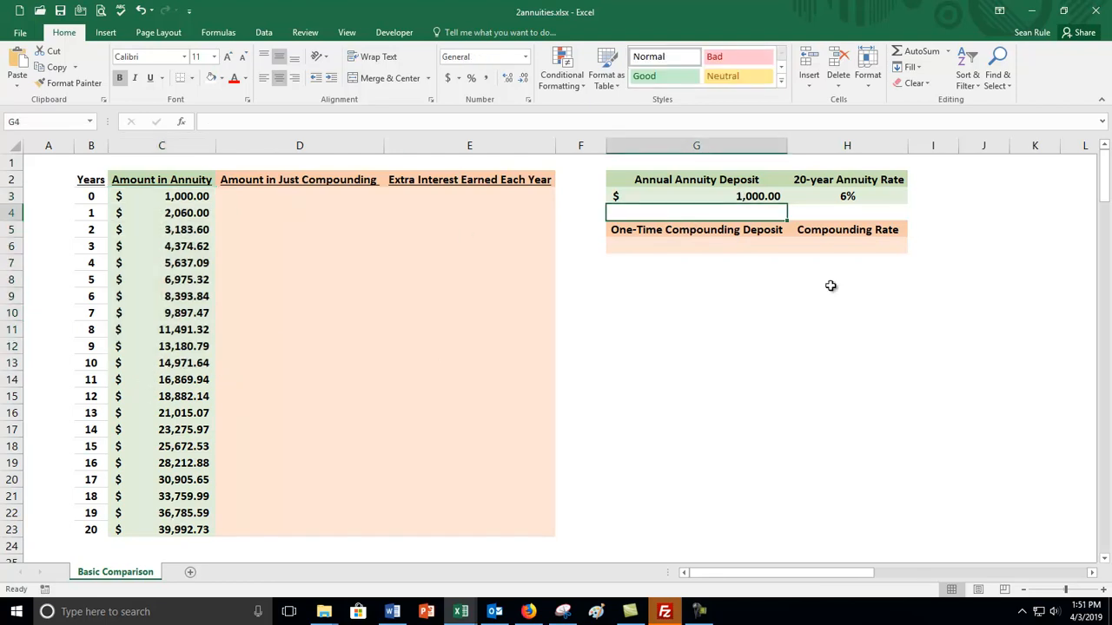
Test the 20-year annuity rate at 5%, 10% and 2%, and restore it to 6%.
left_click(872, 201)
type("5")
key("ctrl+Return")
type("10")
key("Return")
left_click(884, 198)
type("2")
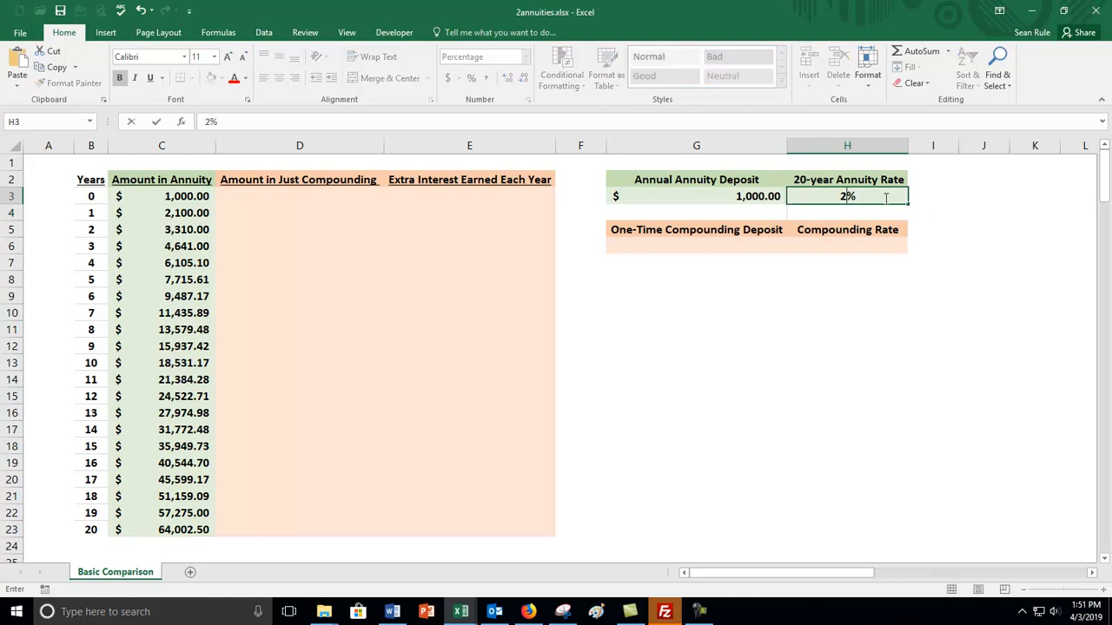
key("Return")
left_click(885, 198)
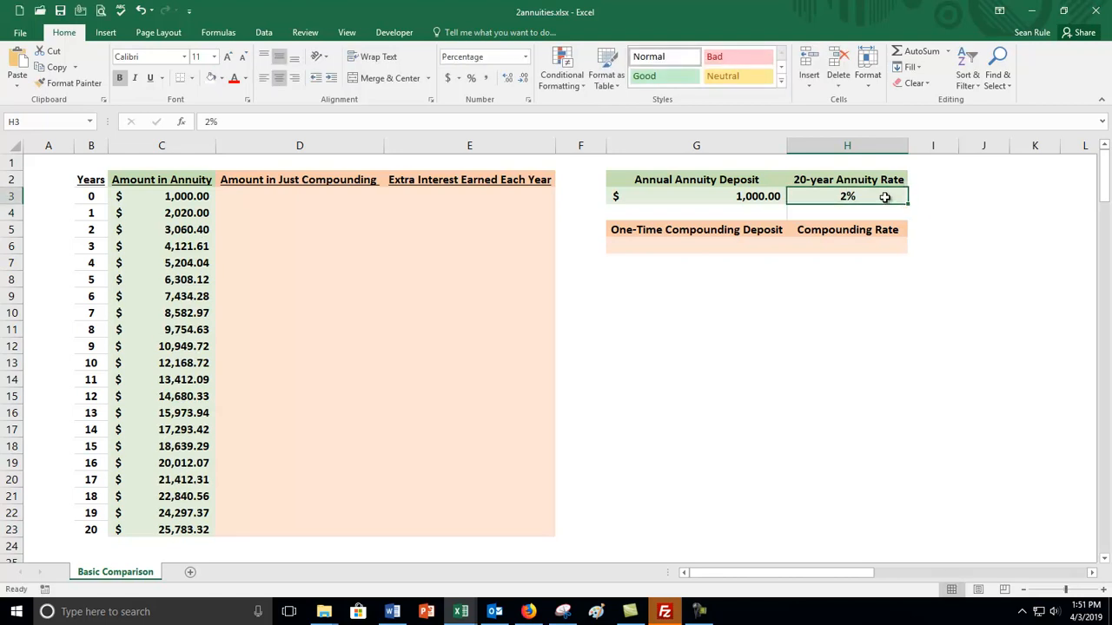
type("6")
key("Return")
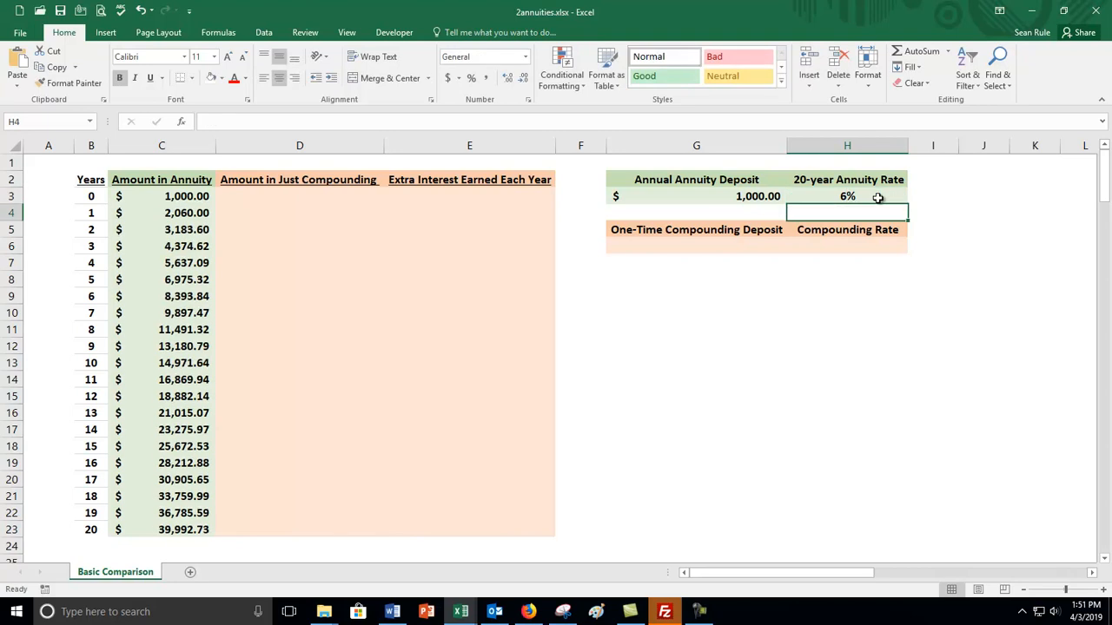
Set the annual annuity deposit in G3 to 500.
left_click(761, 194)
type("500")
key("Return")
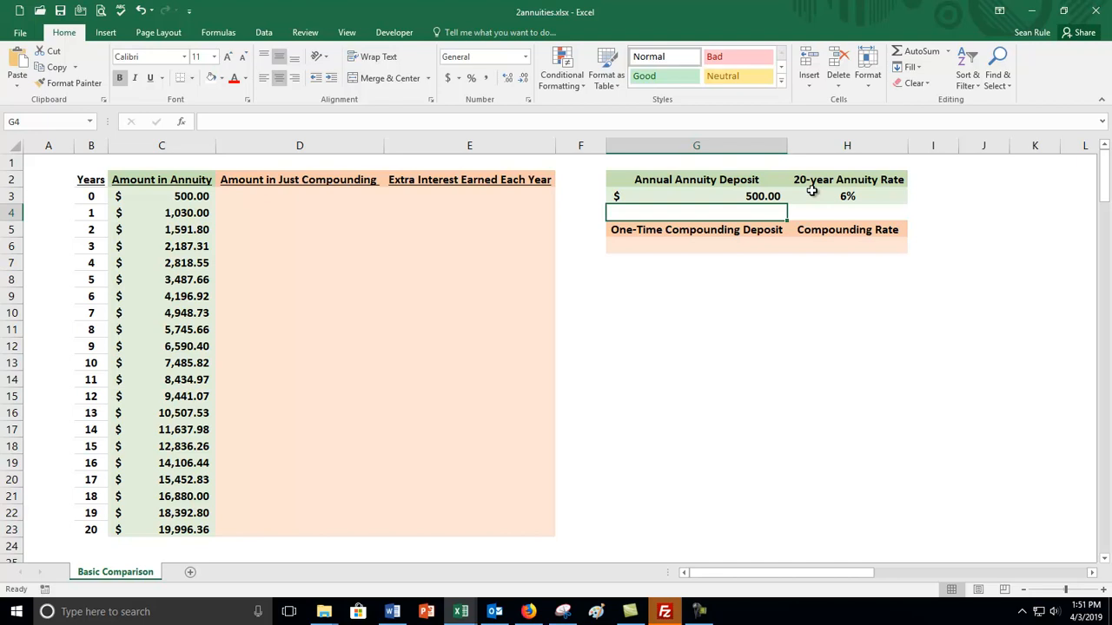
Set the compounding rate in H6 to 6% and the one-time compounding deposit in G6 to 2000.
left_click(280, 193)
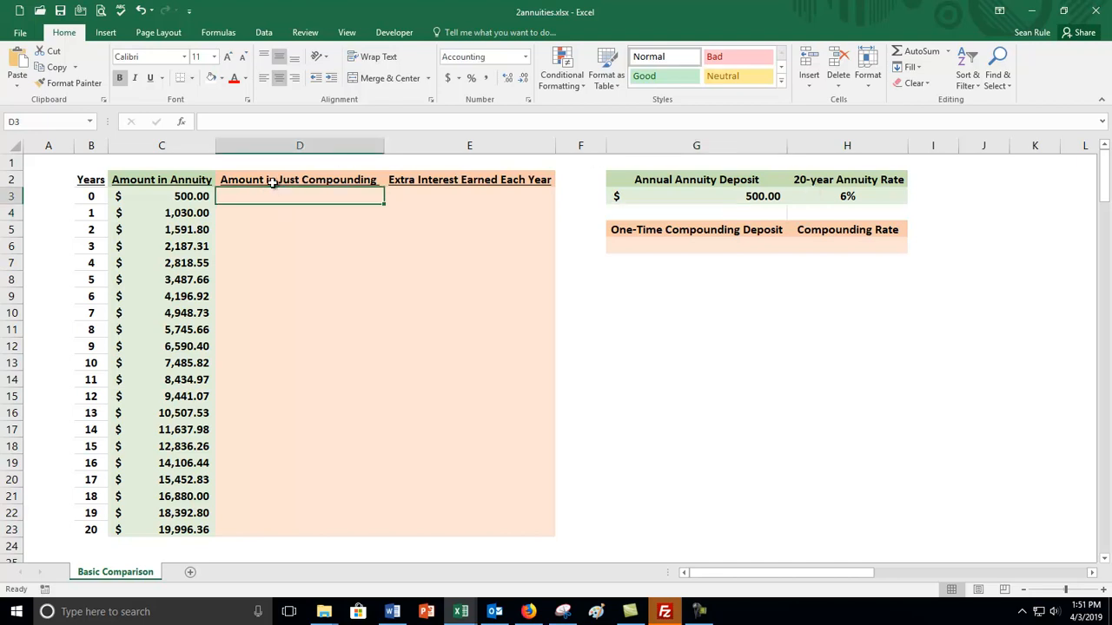
left_click(165, 180)
left_click(257, 177)
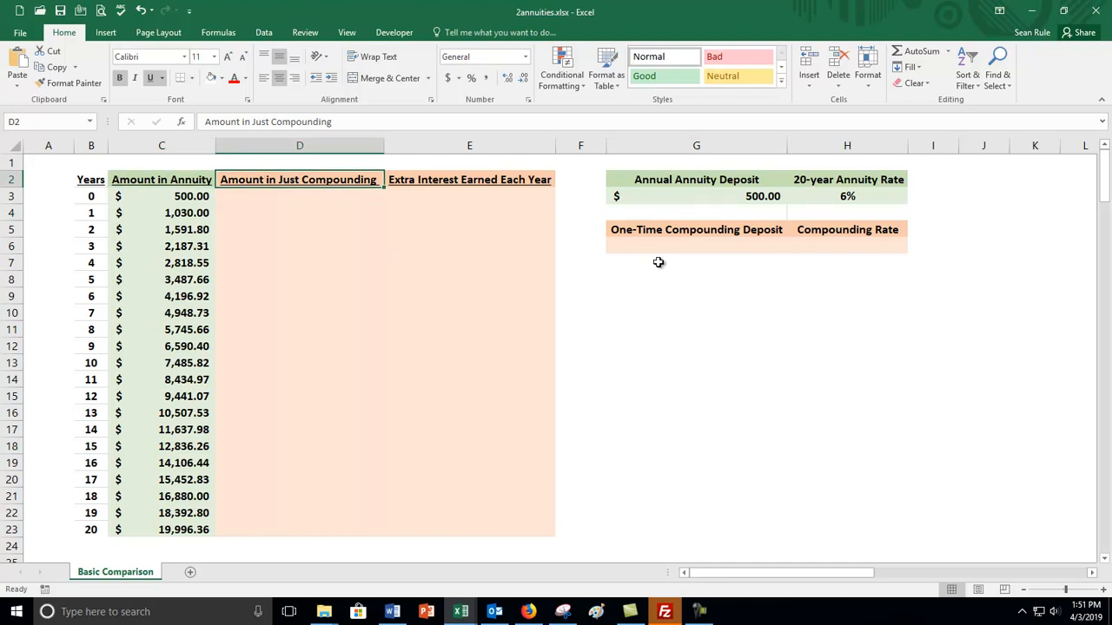
left_click(264, 204)
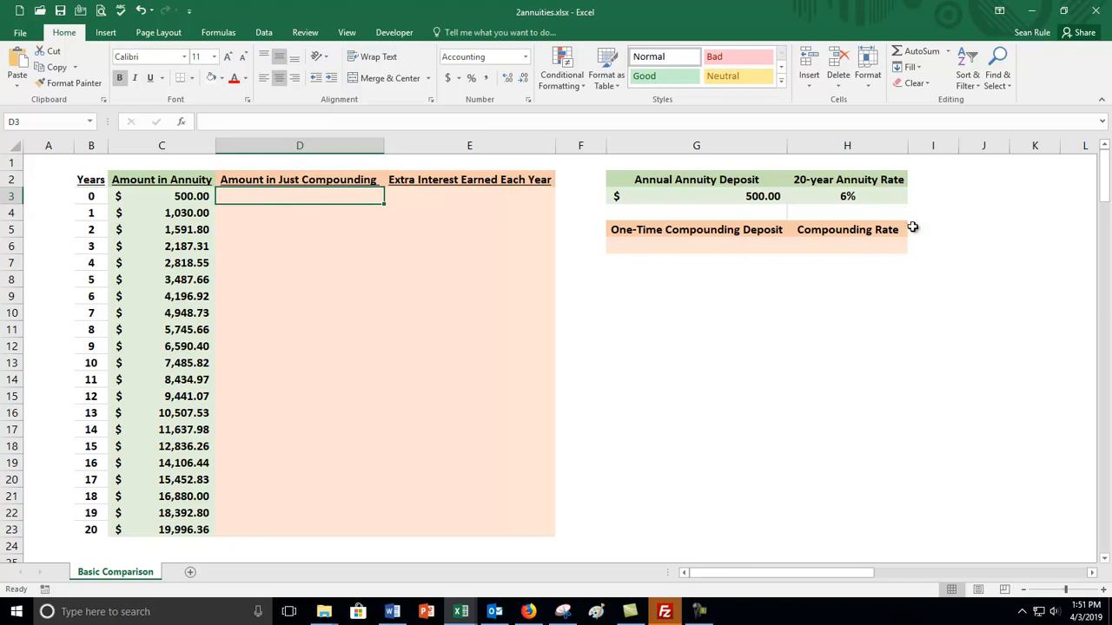
left_click(874, 243)
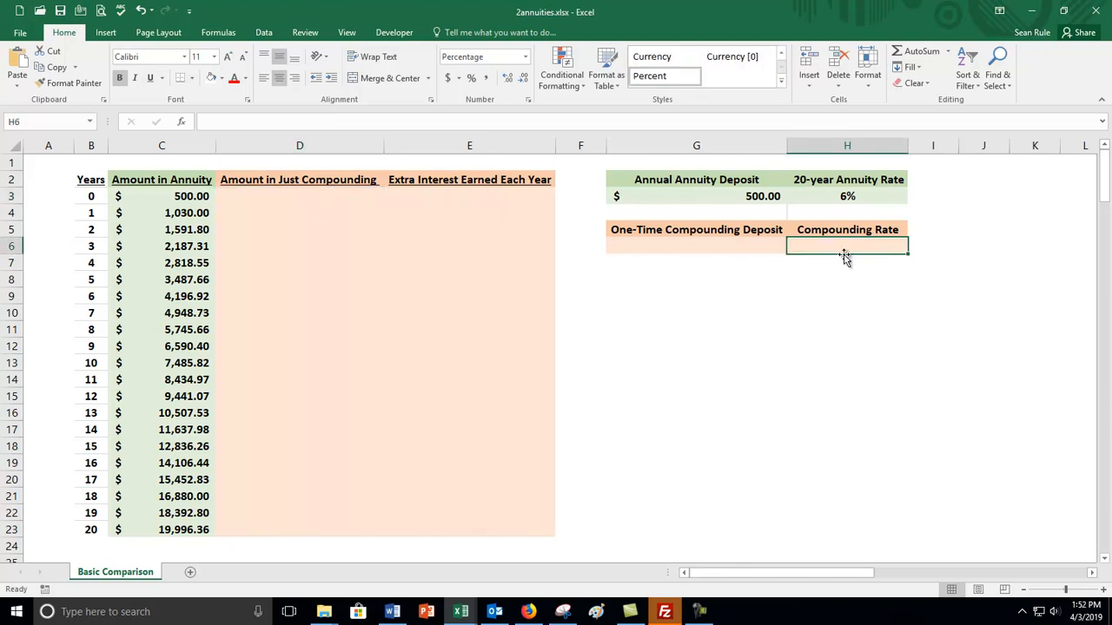
type("6")
key("Return")
key("Up")
key("Left")
type("2000")
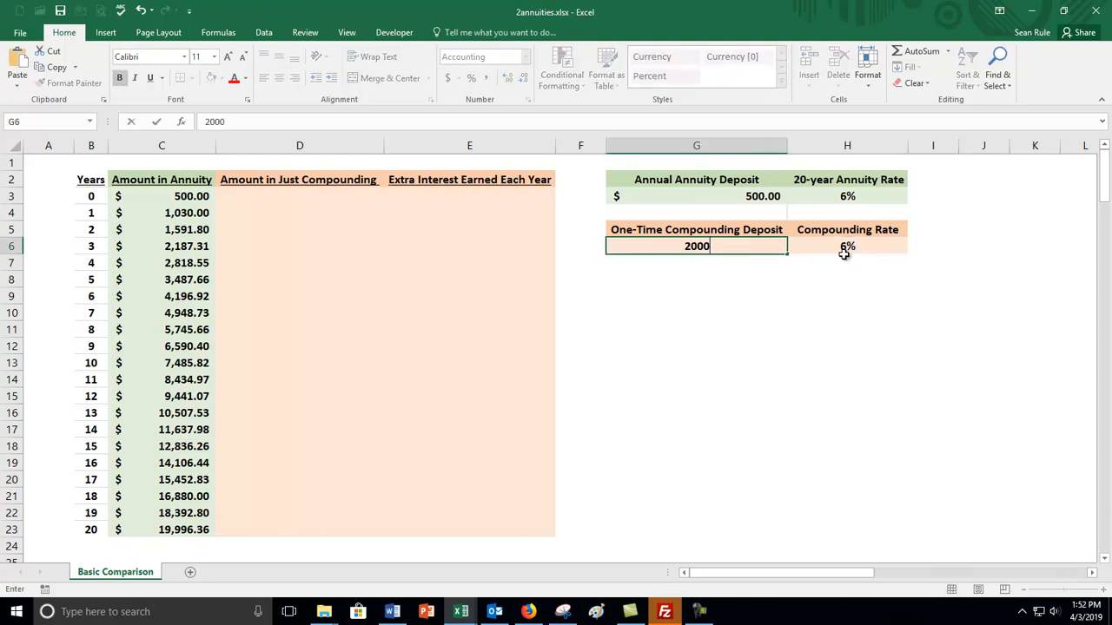
key("Return")
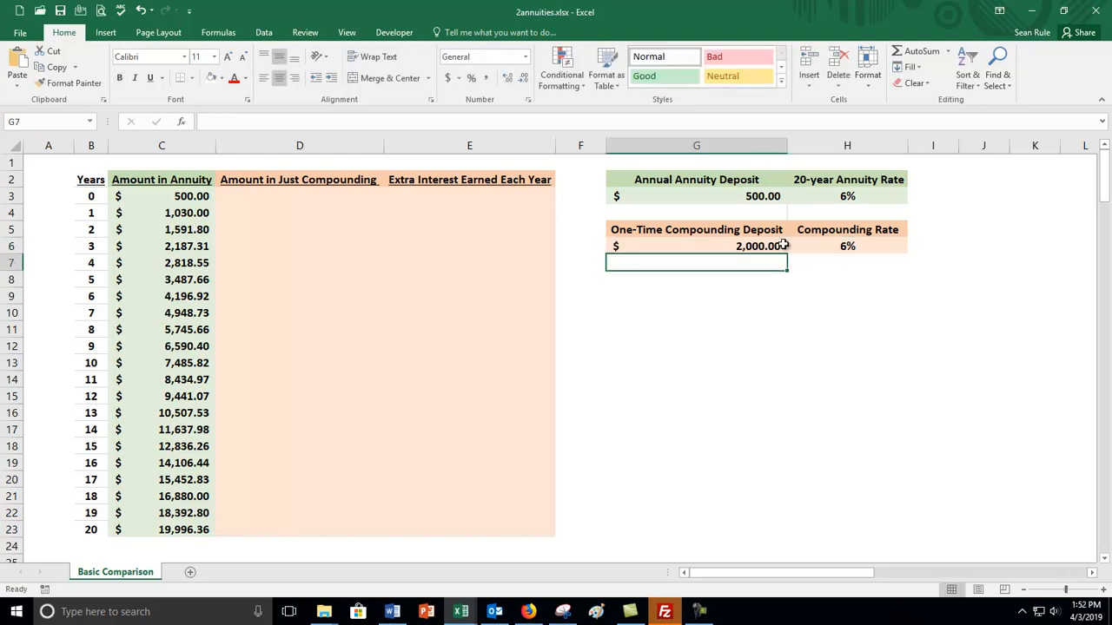
Link the year-0 compounding amount in D3 to the one-time deposit with =G6.
left_click(312, 199)
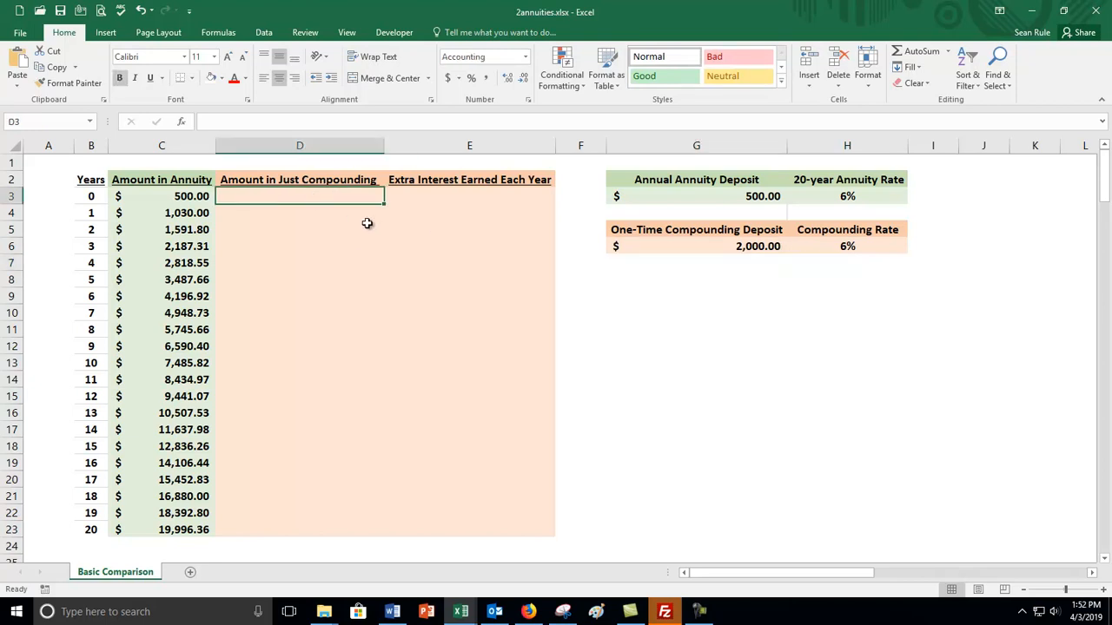
type("=")
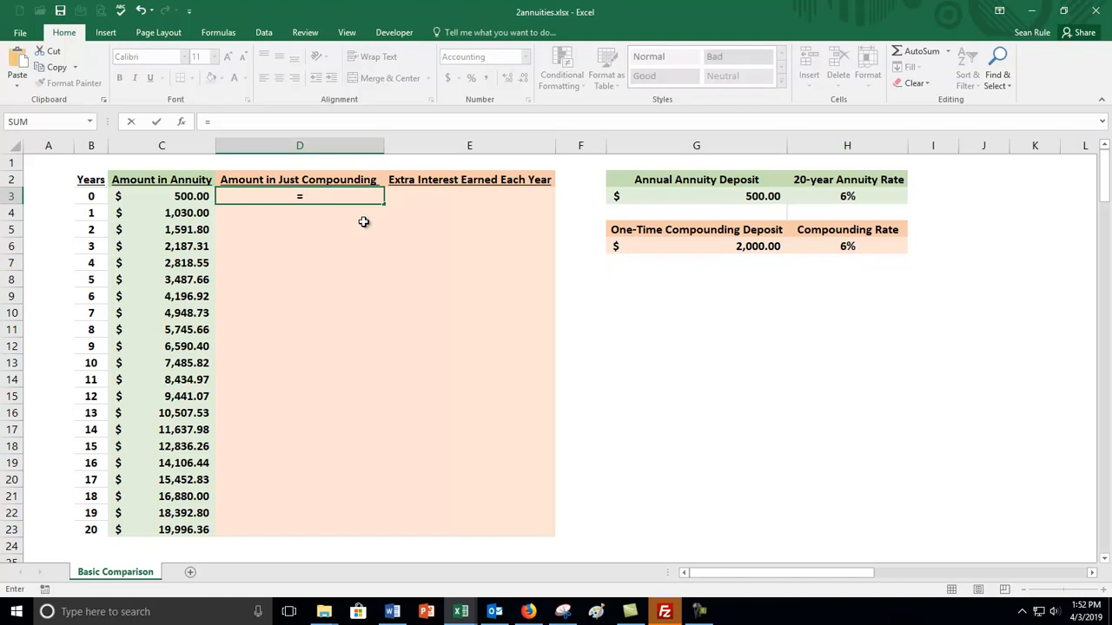
left_click(702, 243)
key("Return")
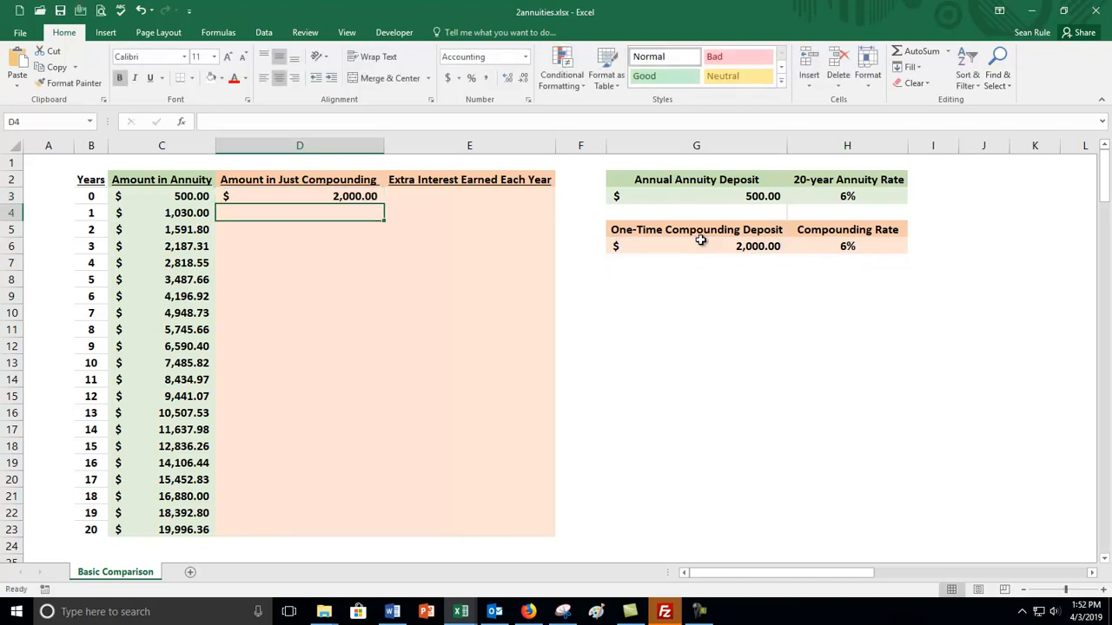
Enter =(1+$H$6)*D3 in D4 for the year-1 compounding amount and fill the formula through D23.
type("=")
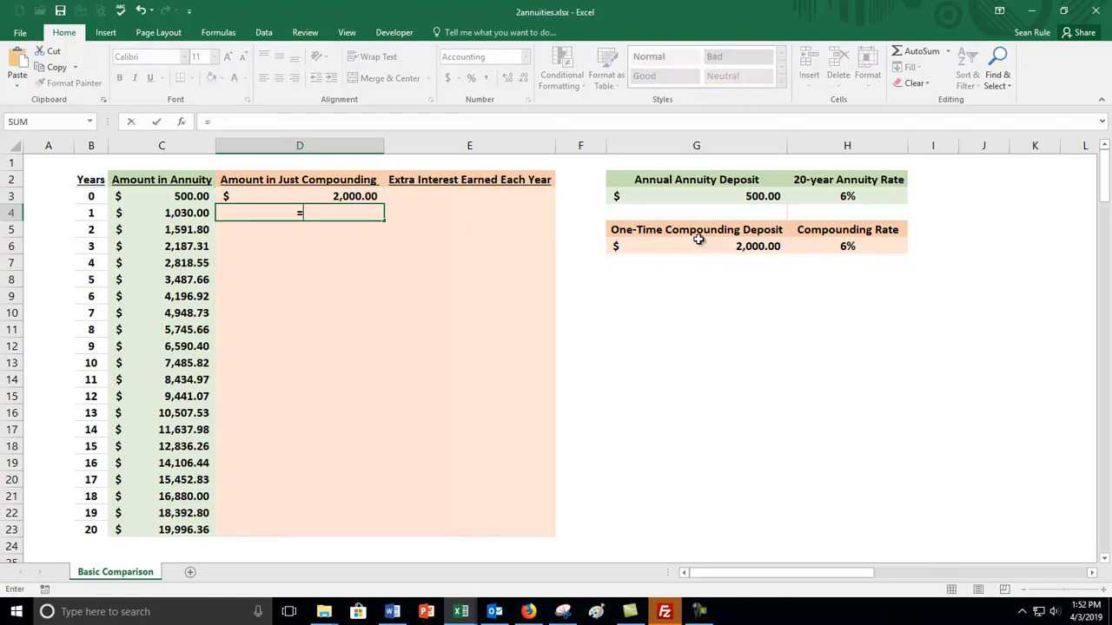
type("(1+")
left_click(823, 244)
type(")*")
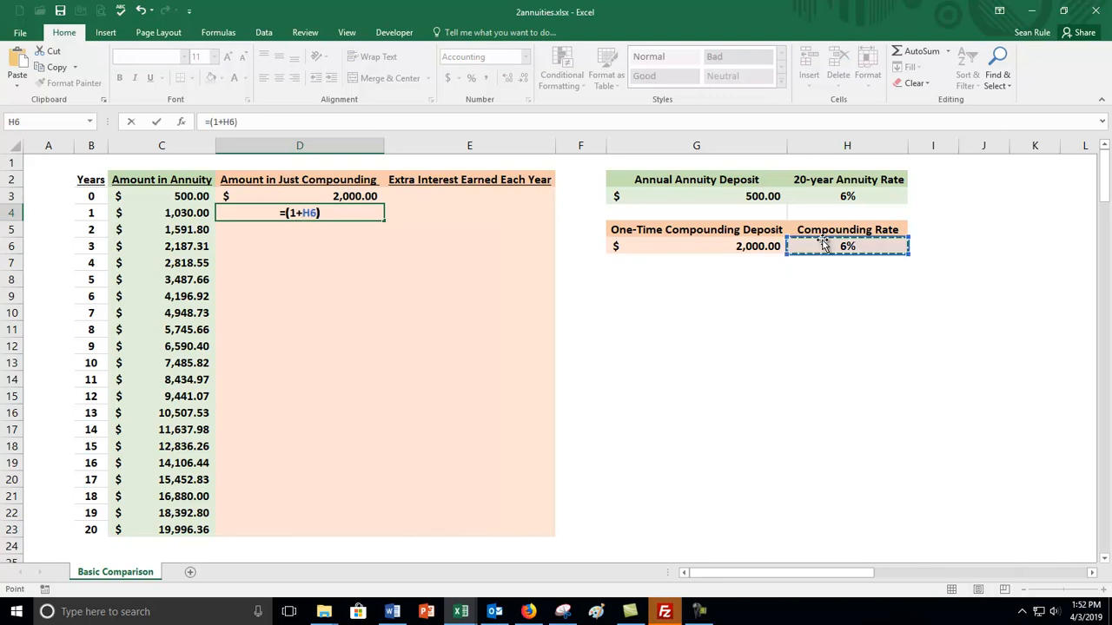
left_click(352, 199)
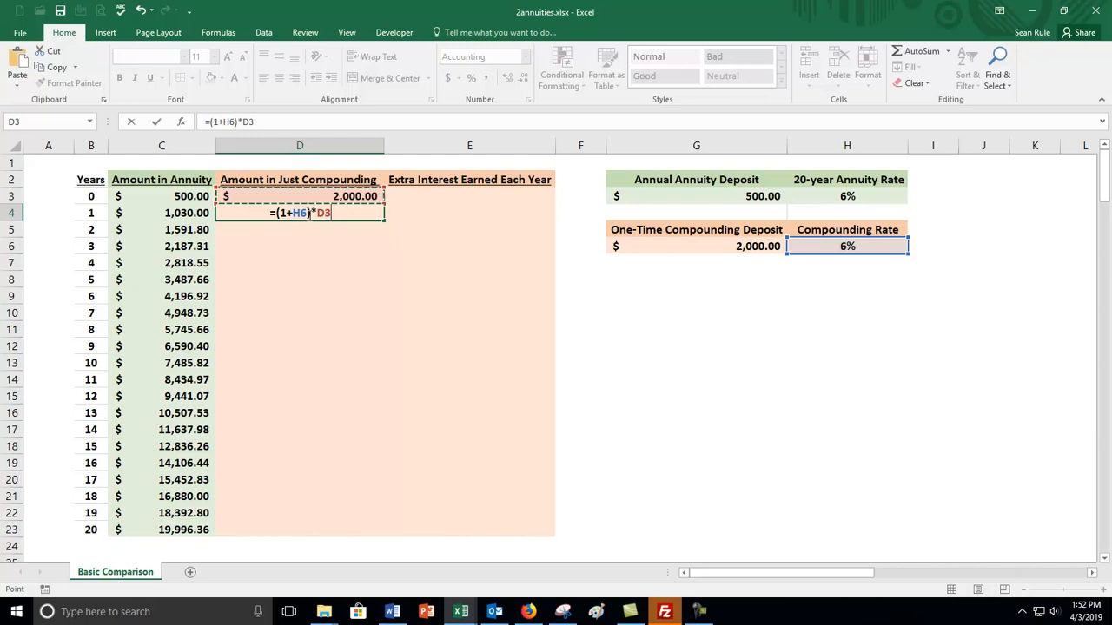
double_click(300, 213)
key("F4")
key("Return")
left_click(344, 211)
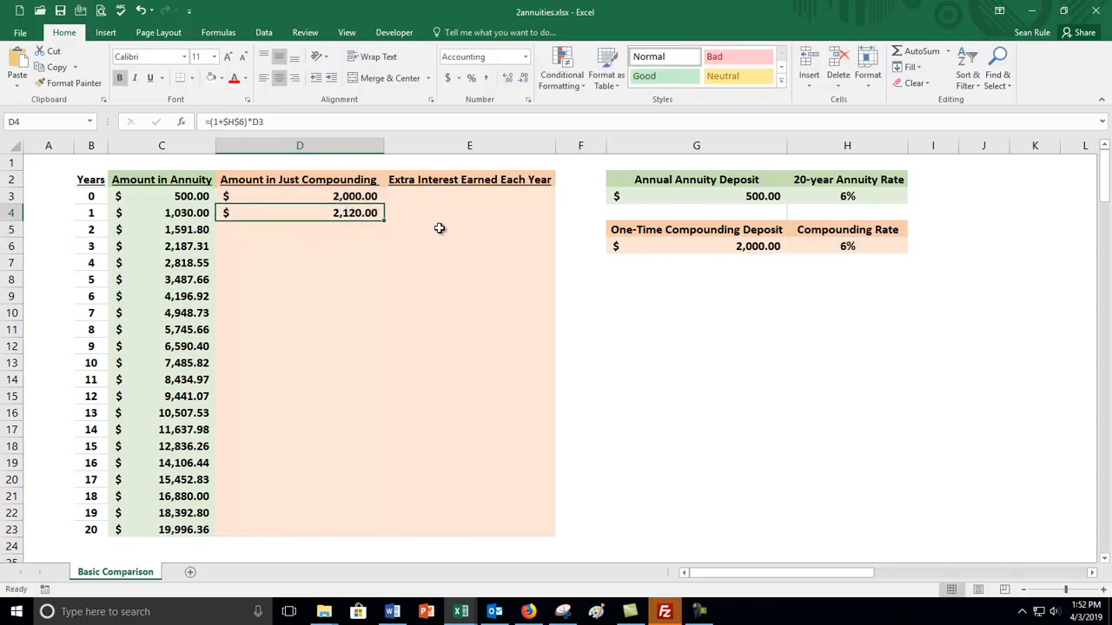
double_click(380, 220)
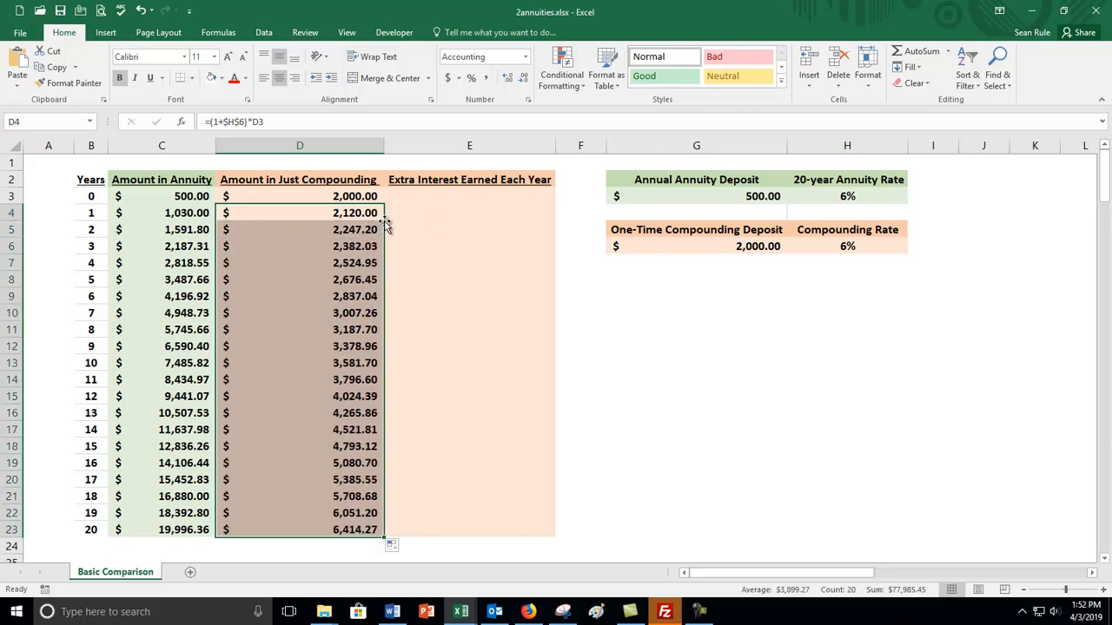
Compare the year-0 and year-20 compounding amounts with the year-20 annuity amount and the annuity amounts for years 1 to 3.
left_click(359, 195)
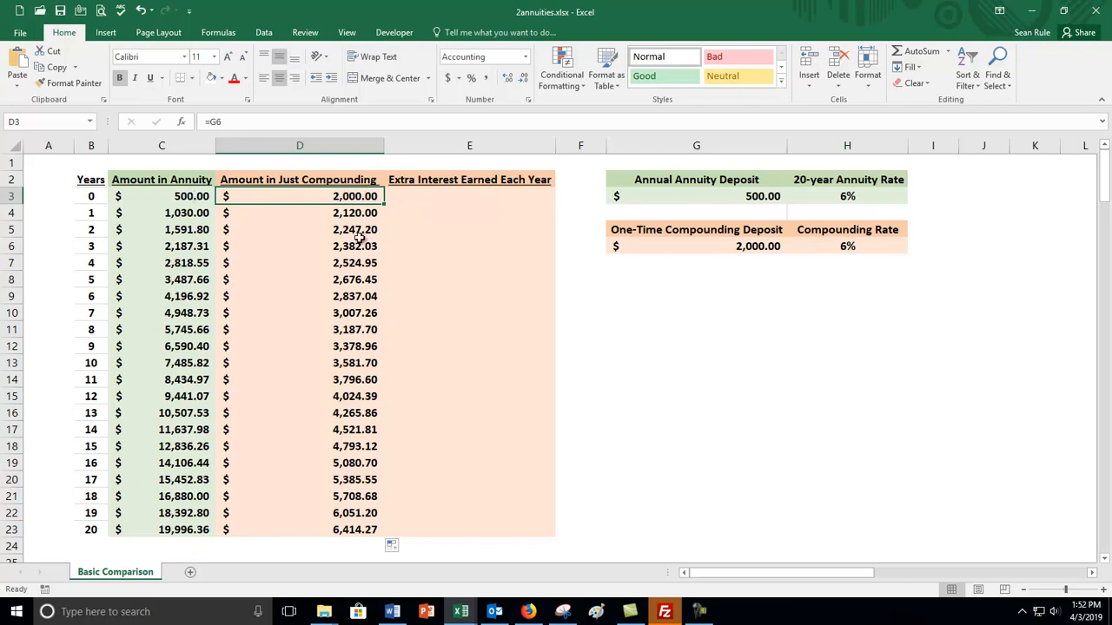
left_click(339, 530)
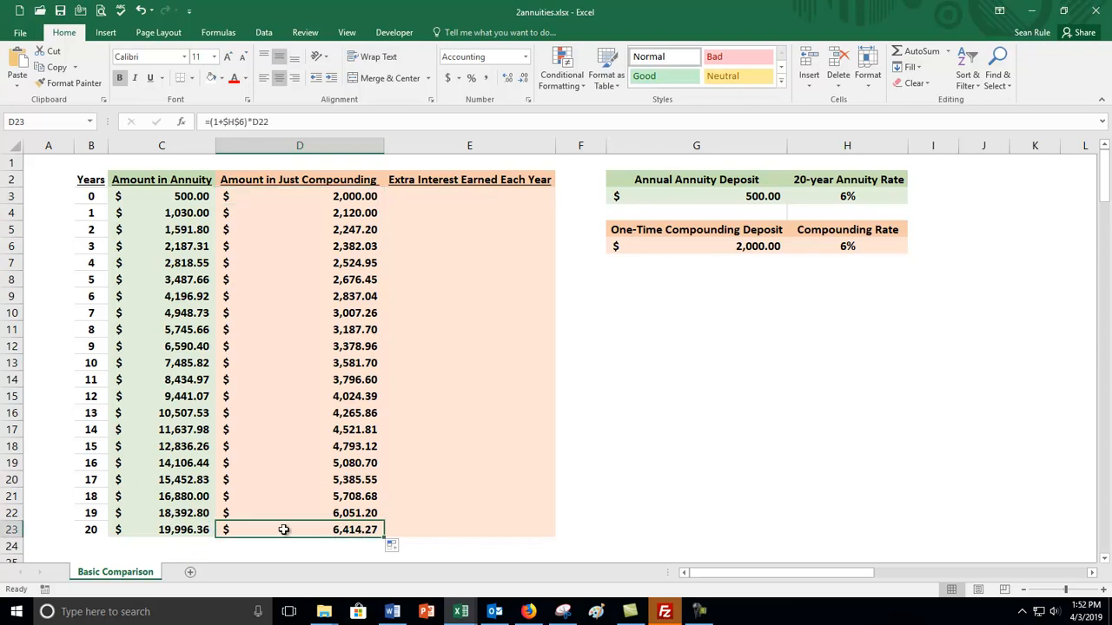
left_click(188, 530)
left_click(323, 530)
left_click(184, 217)
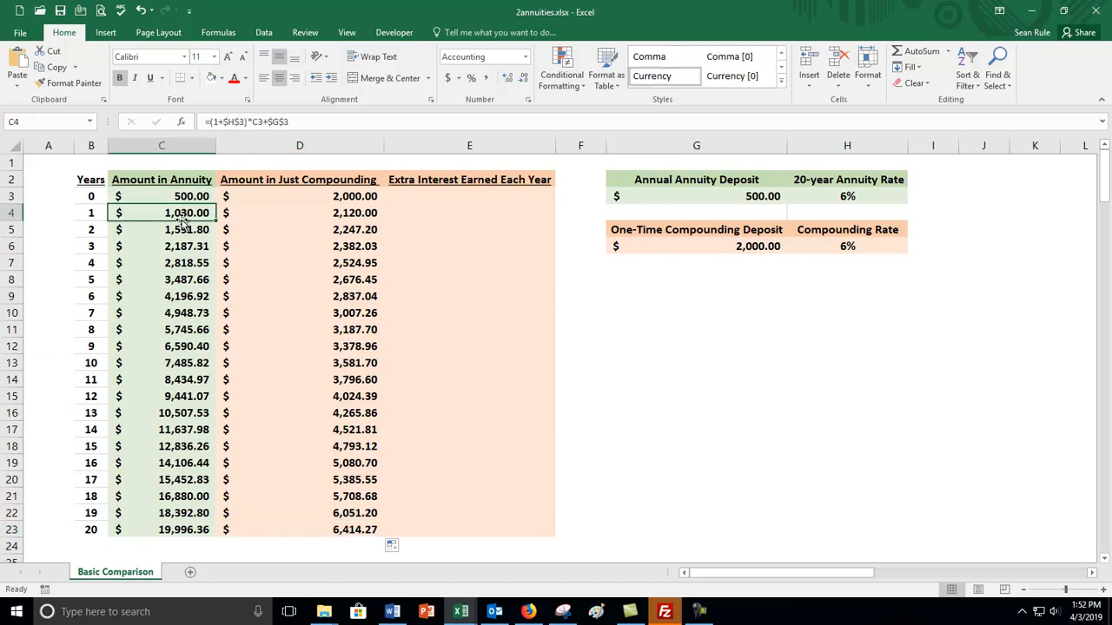
left_click(179, 234)
left_click(175, 251)
Test a year-0 compounding amount of 5000 in D3 and compare the year-20 amounts of both columns.
left_click(363, 197)
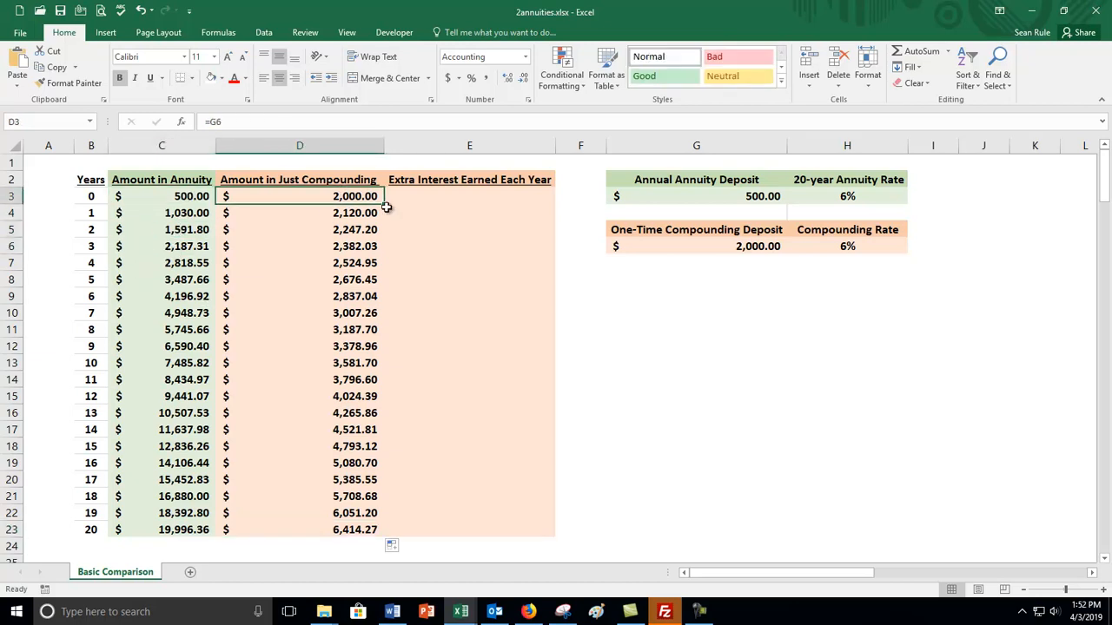
type("5000")
key("Return")
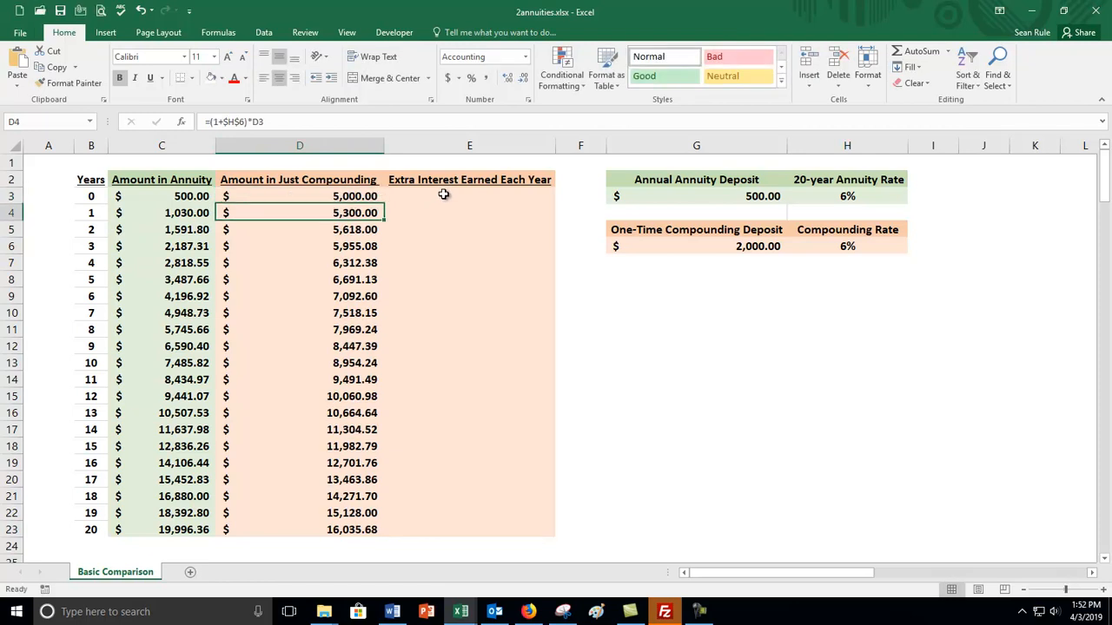
left_click(360, 197)
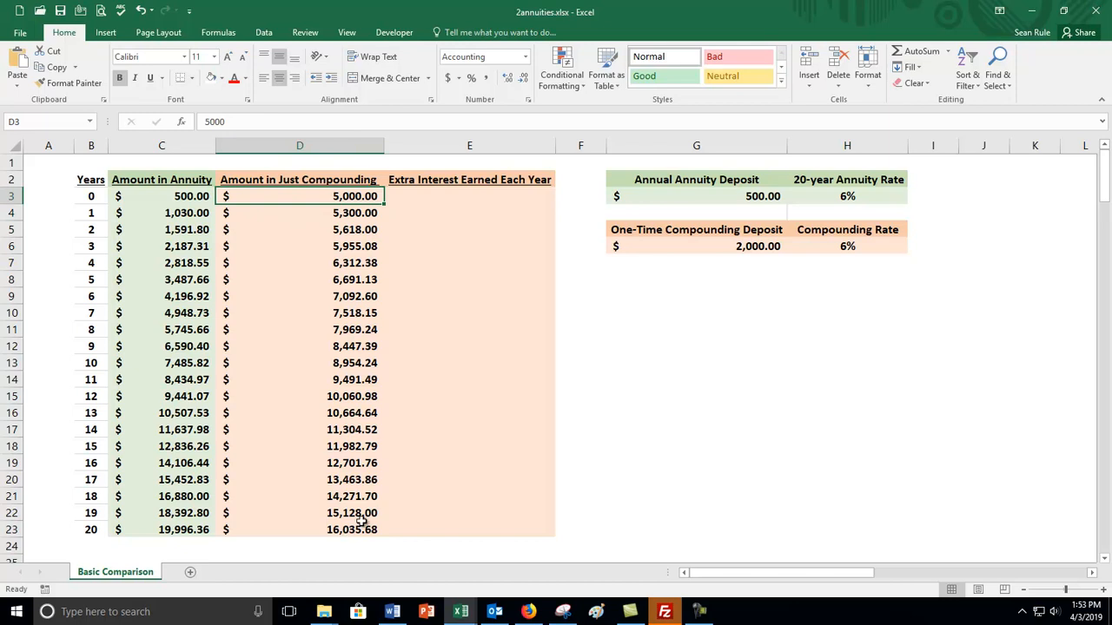
left_click(162, 527)
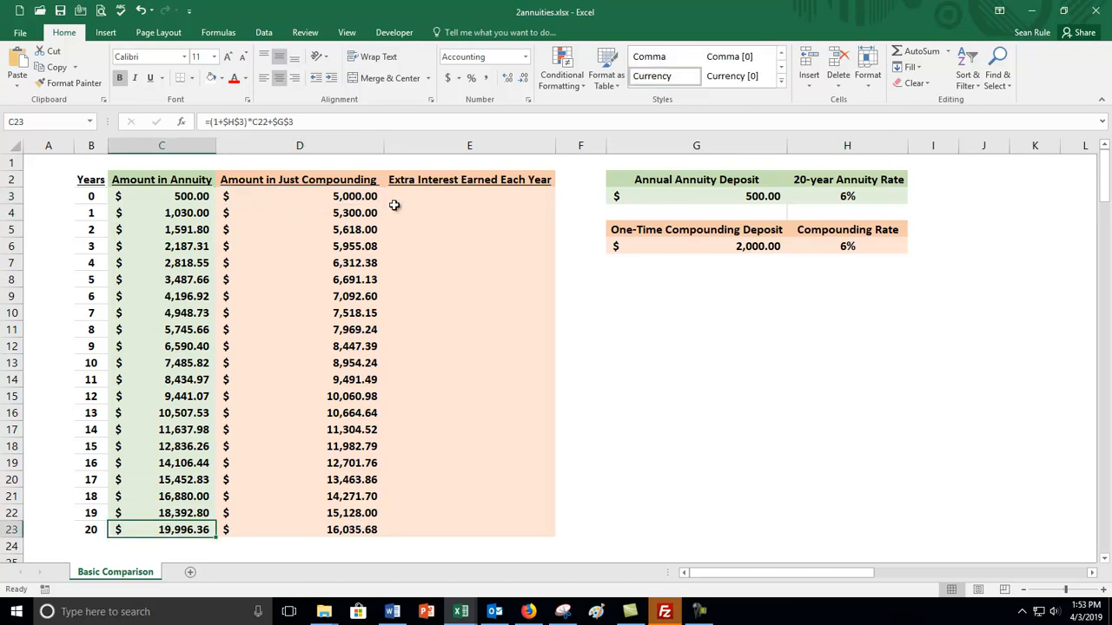
left_click(349, 194)
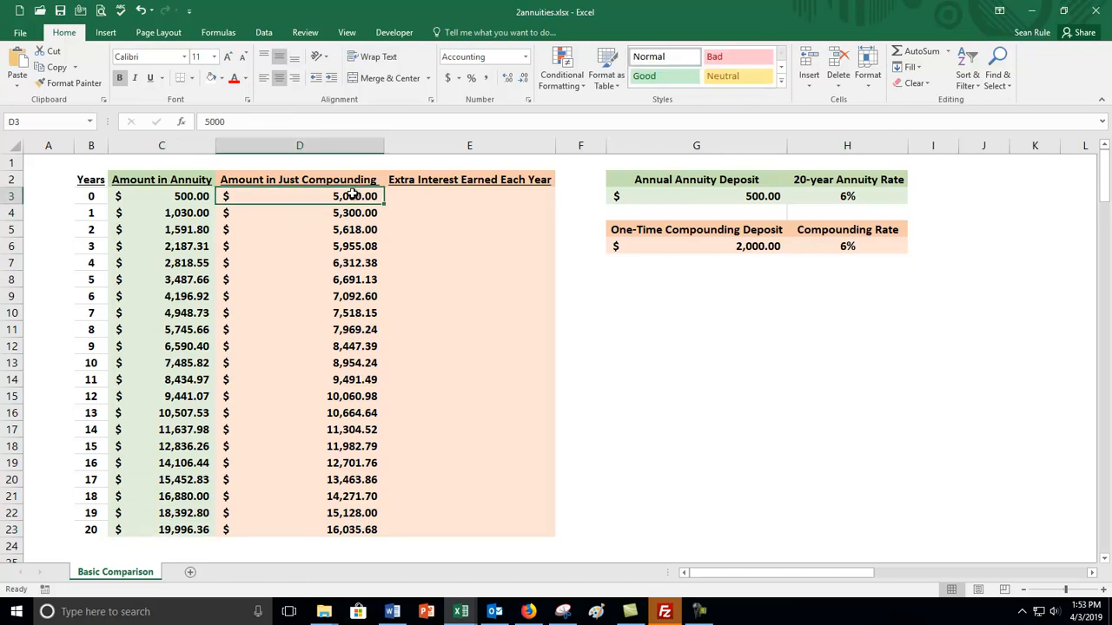
Test the year-0 compounding amount in D3 at 6000 and 6500.
left_click(356, 230)
left_click(352, 200)
type("6000")
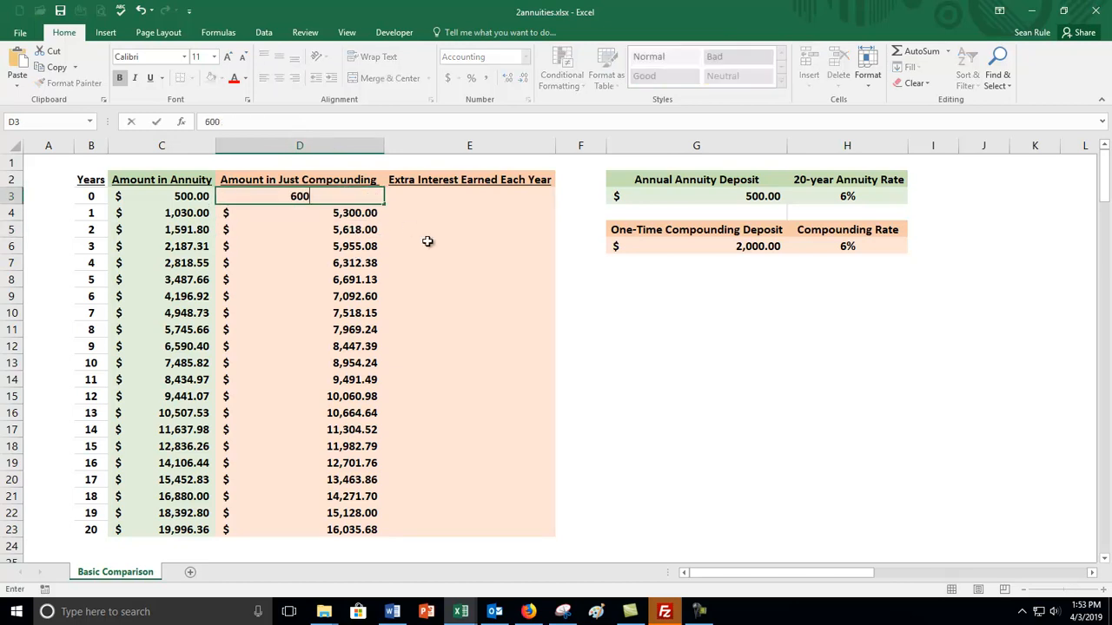
key("Return")
left_click(356, 195)
type("65000")
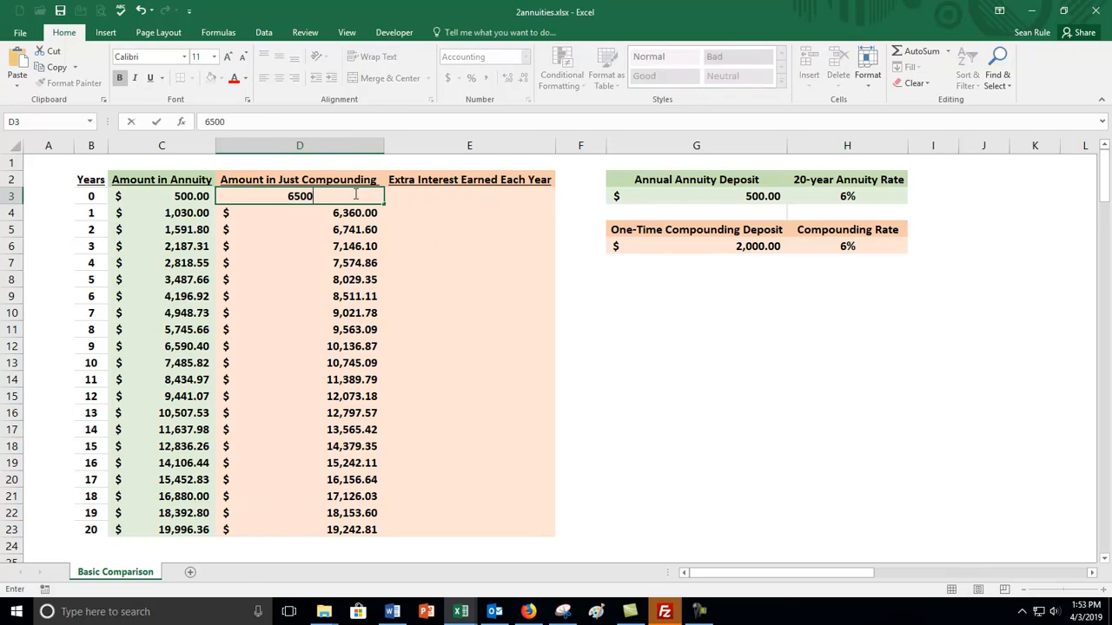
key("BackSpace")
key("Return")
Set the year-0 compounding amount in D3 to 6400.
left_click(362, 191)
type("6400")
key("Return")
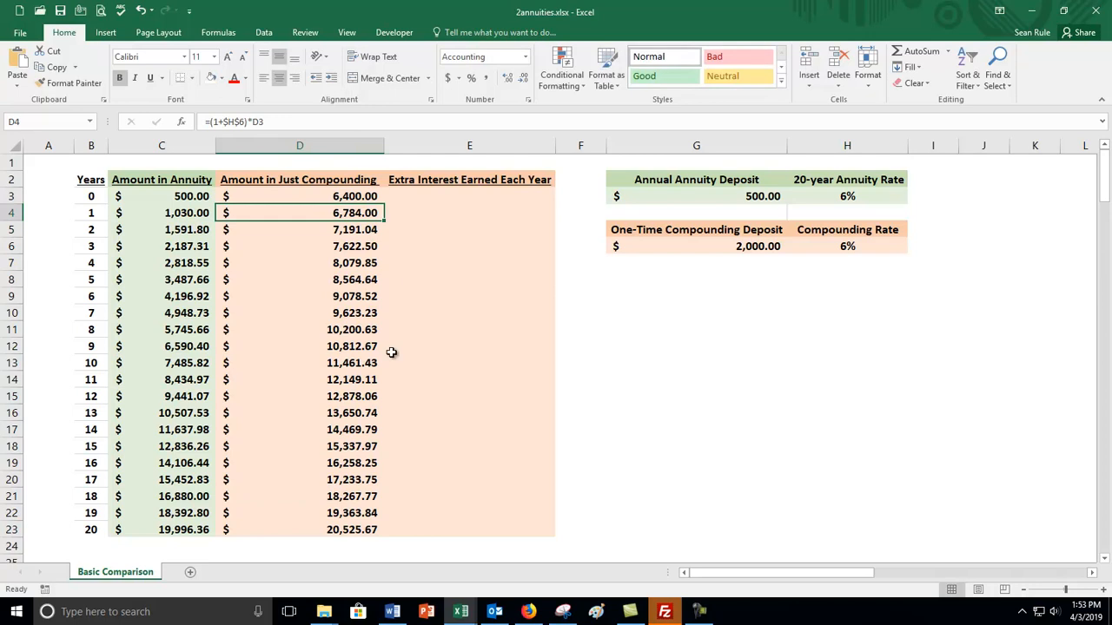
Review the starting compounding amount, its rate and both year-20 amounts, and compare them with the annuity amounts for years 0 to 5.
left_click(342, 197)
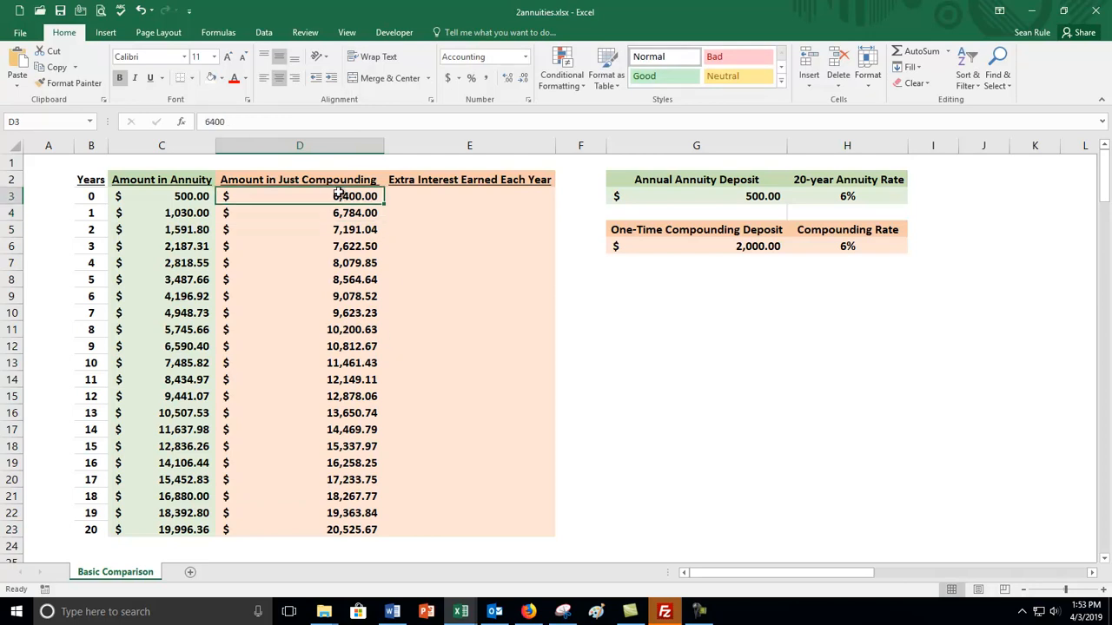
left_click(890, 251)
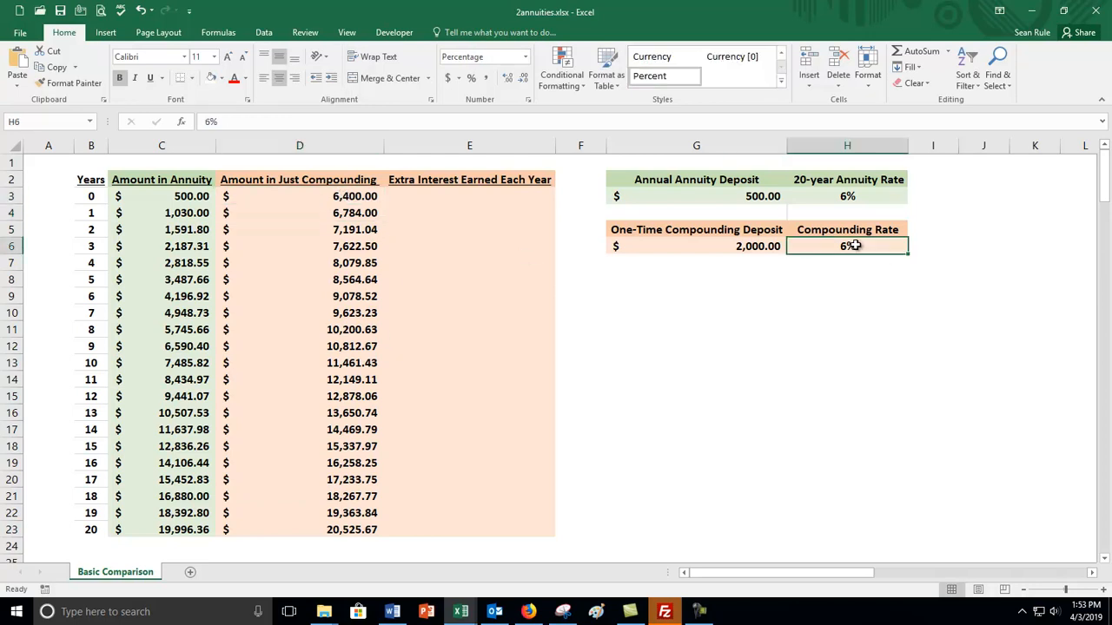
left_click(334, 515)
left_click(334, 524)
left_click(180, 527)
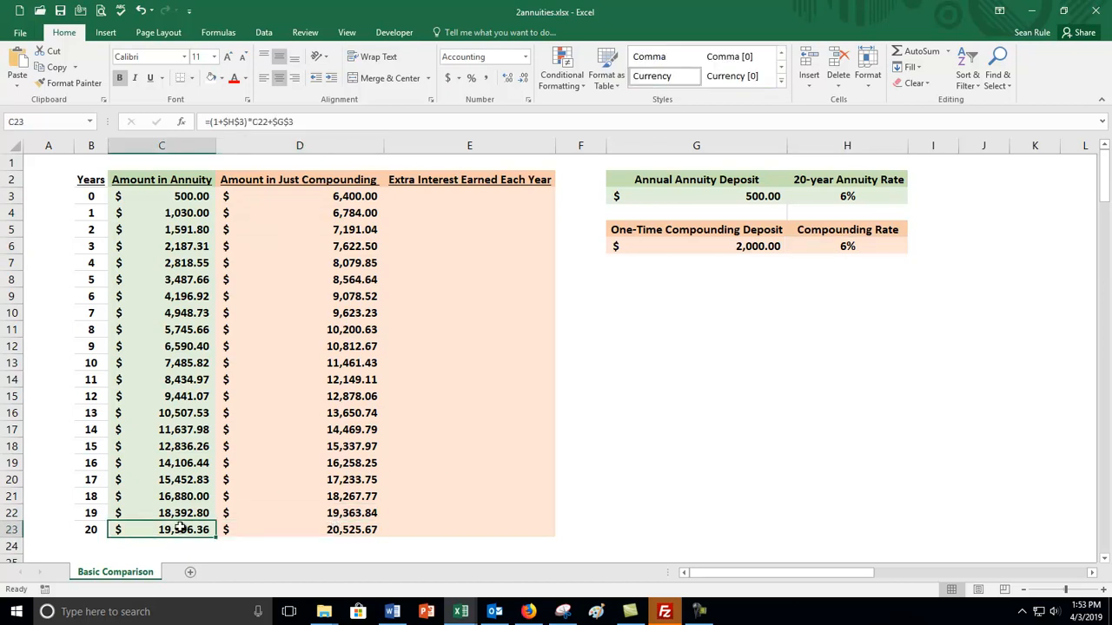
left_click(192, 196)
left_click(191, 216)
left_click(191, 229)
left_click(189, 246)
left_click(187, 262)
left_click(186, 281)
left_click(350, 196)
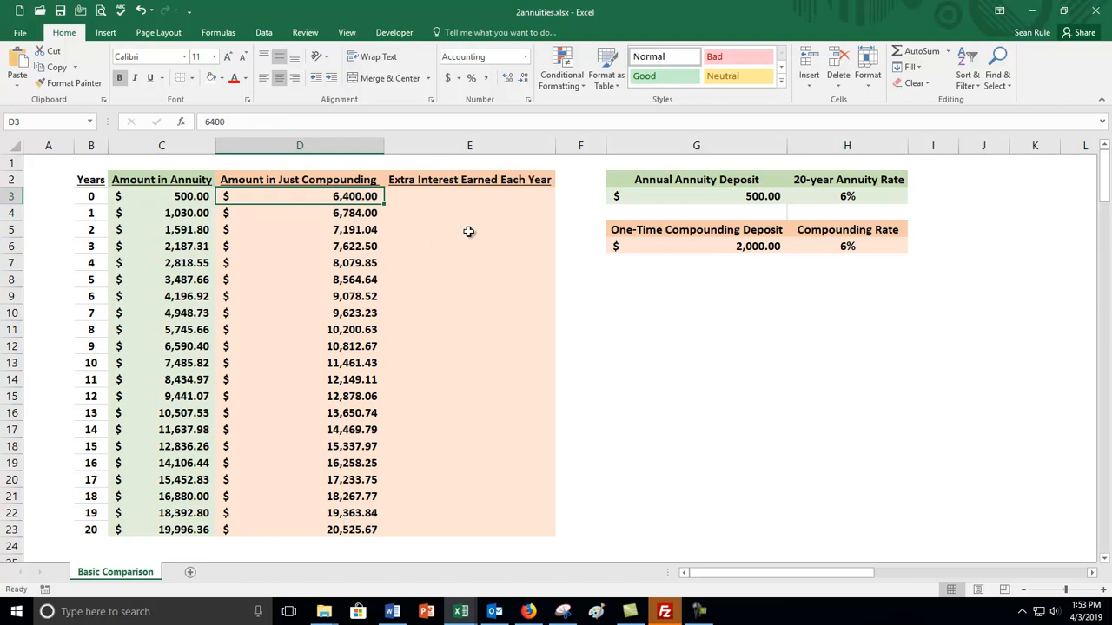
Delete the Extra Interest Earned Each Year column.
right_click(493, 145)
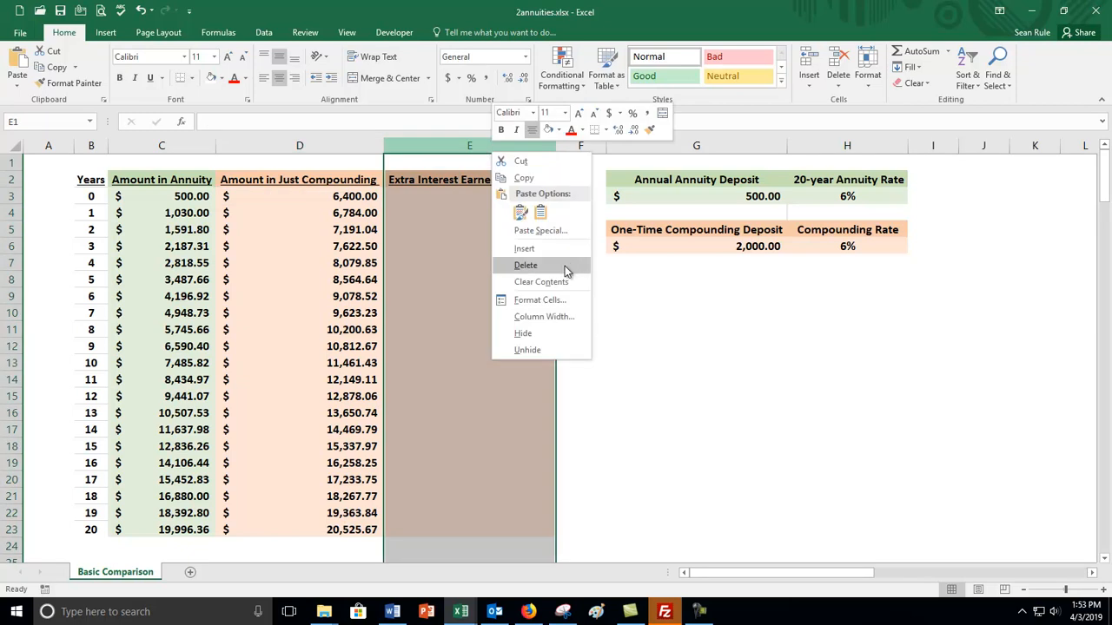
left_click(567, 265)
left_click(425, 299)
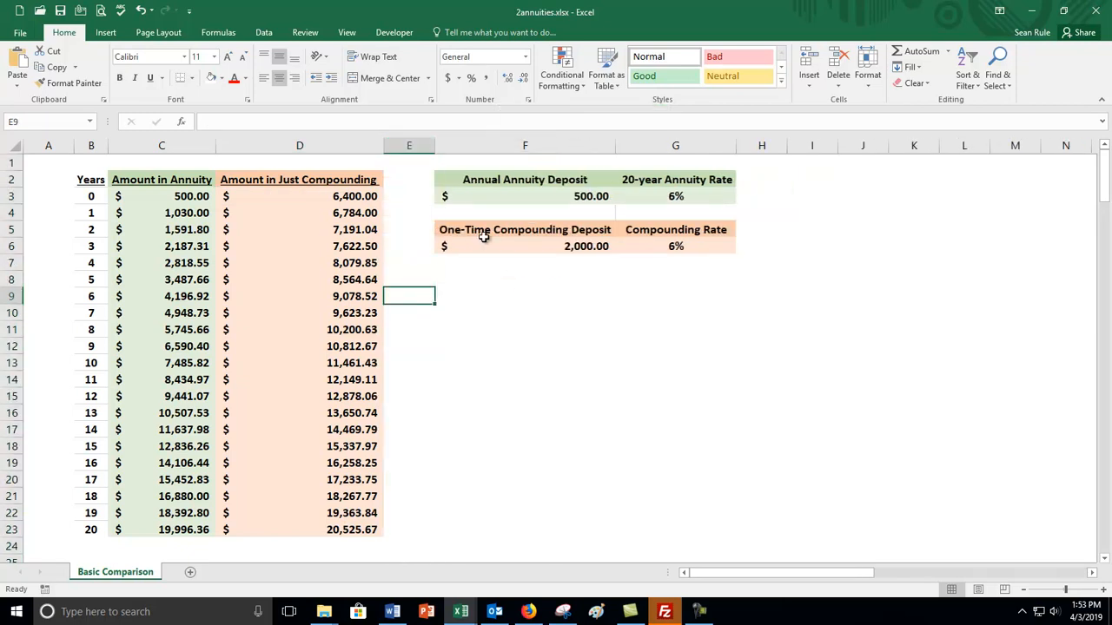
Examine the Years and Amount in Annuity columns, checking the annuity cells for years 0 to 4.
left_click_drag(91, 145, 143, 149)
left_click(210, 265)
left_click(191, 197)
left_click(189, 224)
left_click(186, 244)
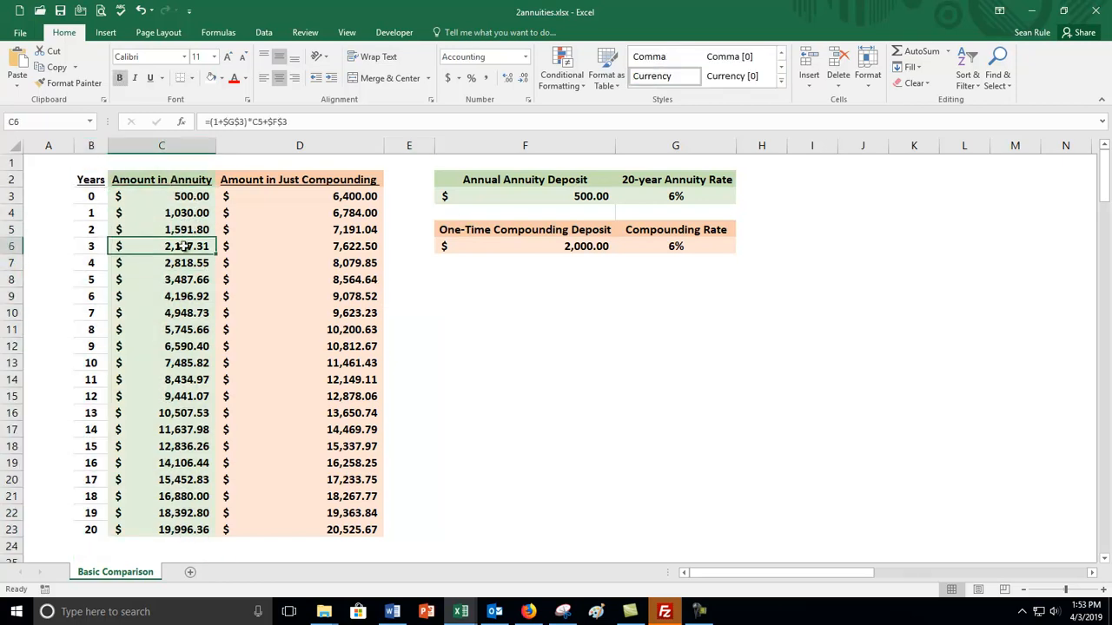
left_click(182, 263)
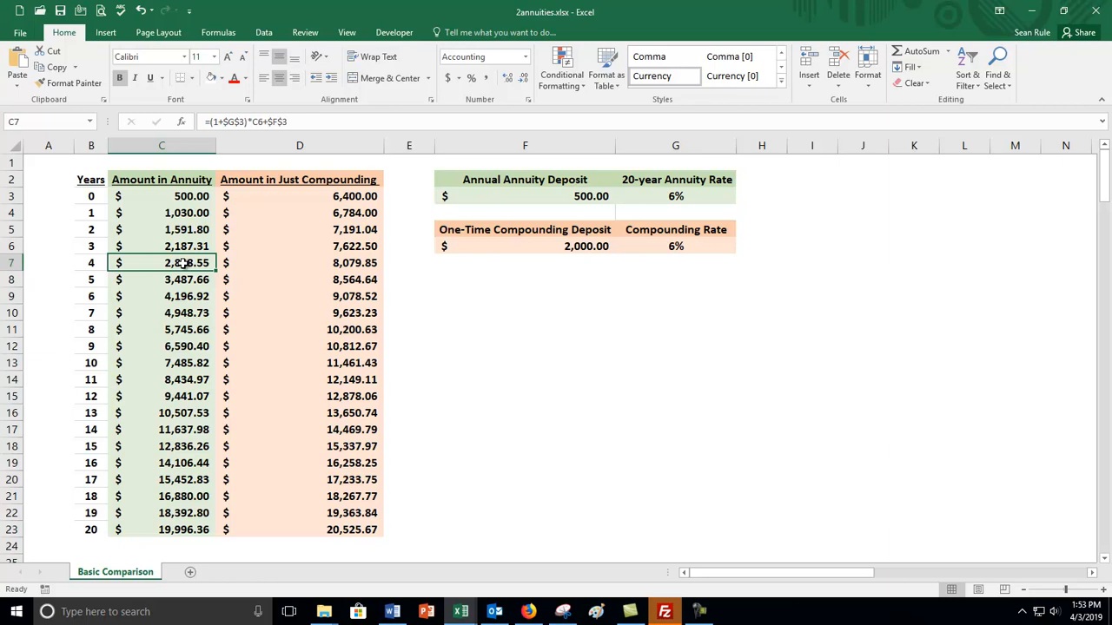